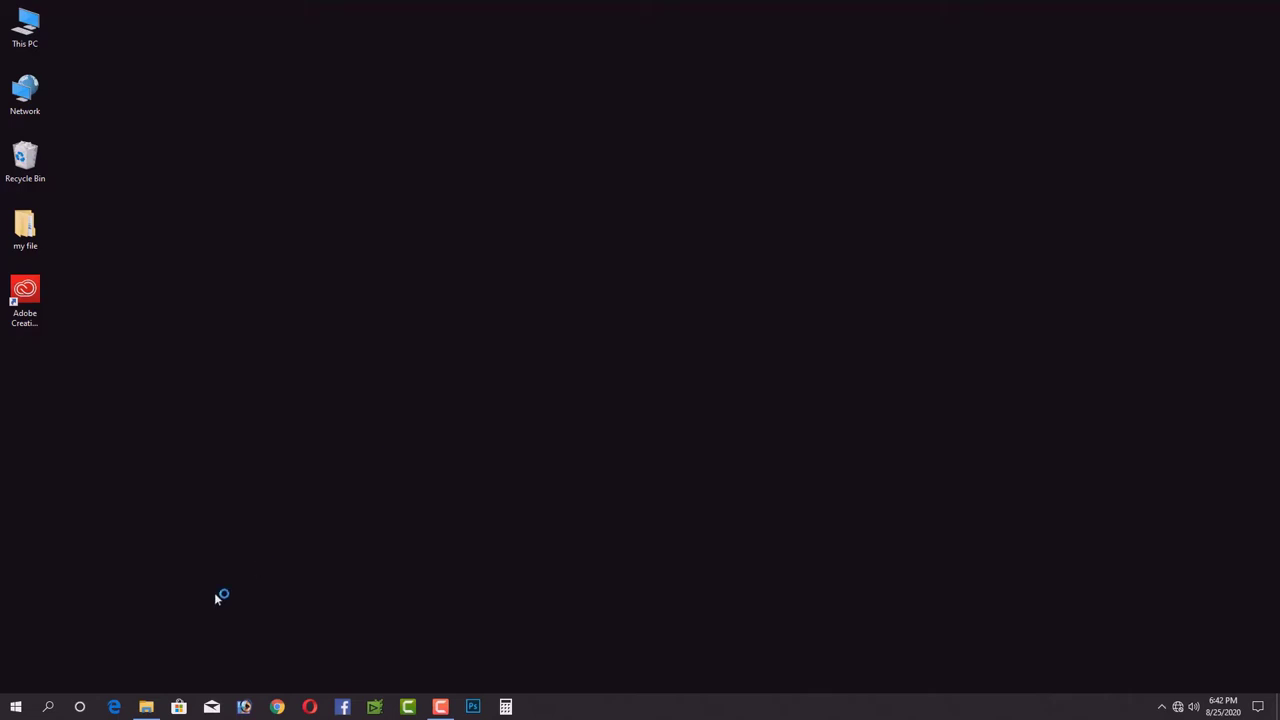
# Step: Try to run the Patch application from the crack folder of Adobe.Premiere.Pro.CC.2018.12.1.2.69.x64 and dismiss the error message
pyautogui.click(148, 706)
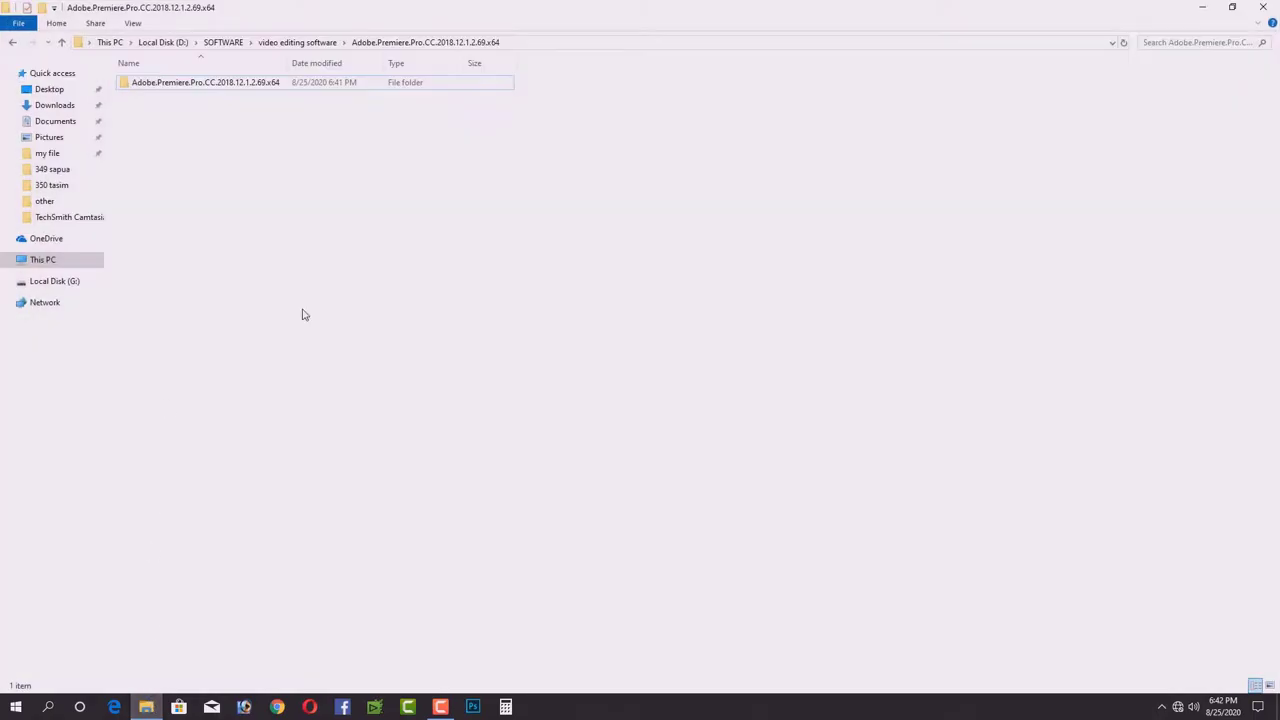
pyautogui.doubleClick(214, 84)
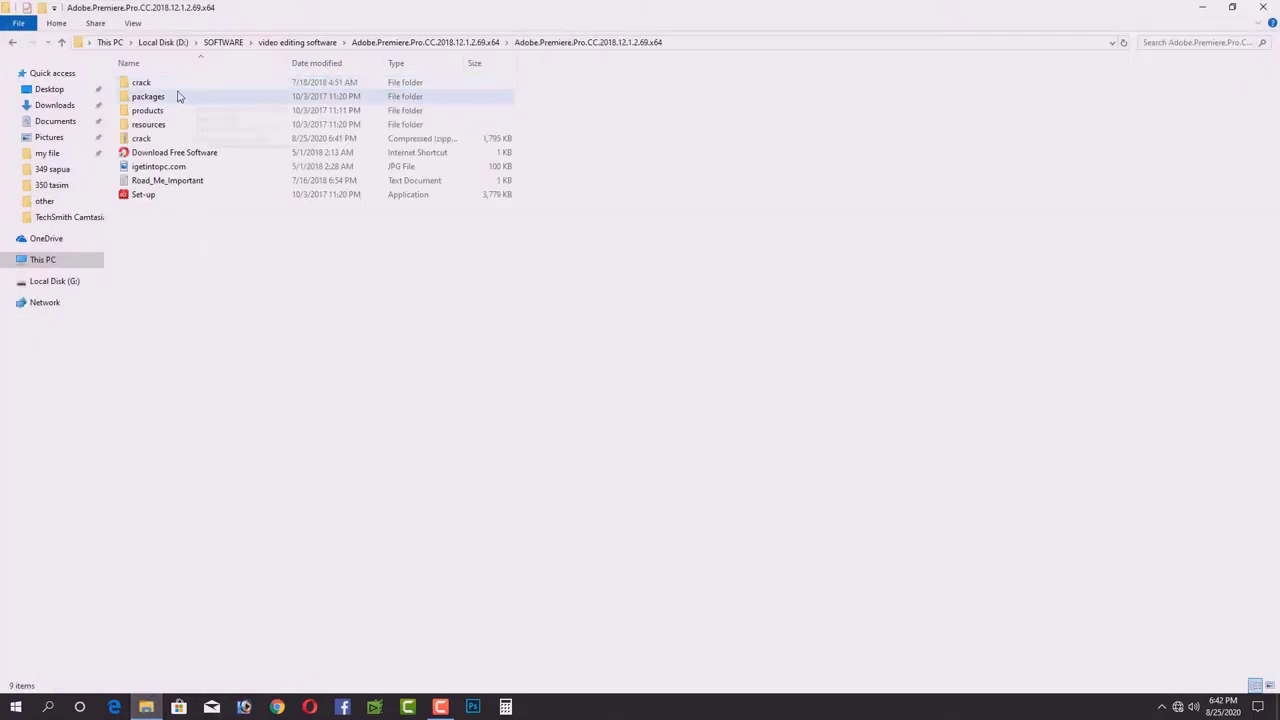
pyautogui.doubleClick(170, 88)
pyautogui.click(191, 117)
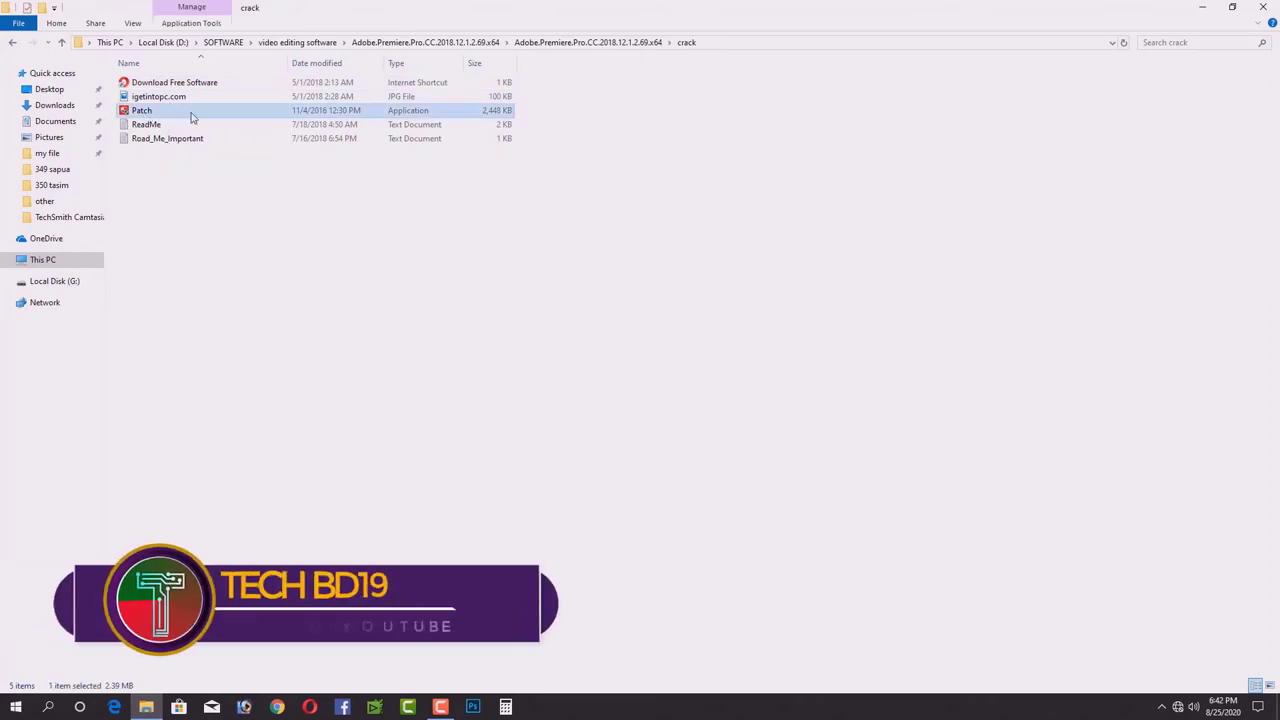
pyautogui.doubleClick(256, 115)
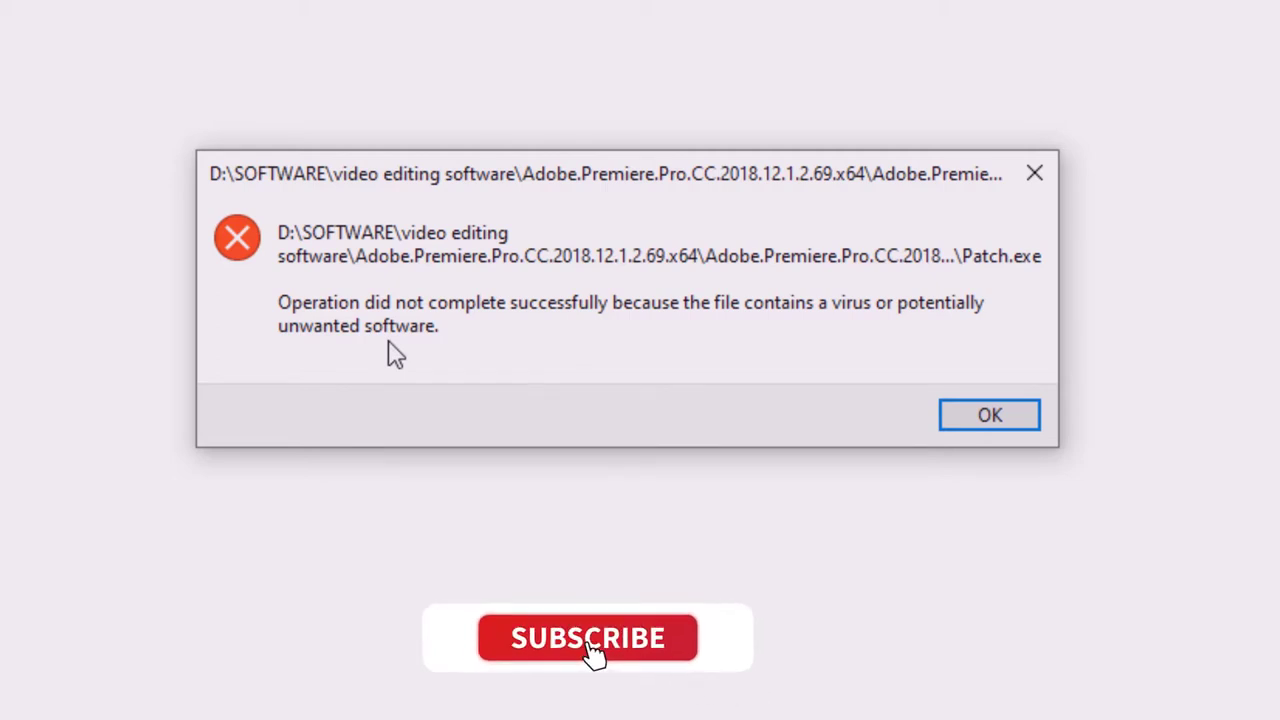
pyautogui.click(992, 418)
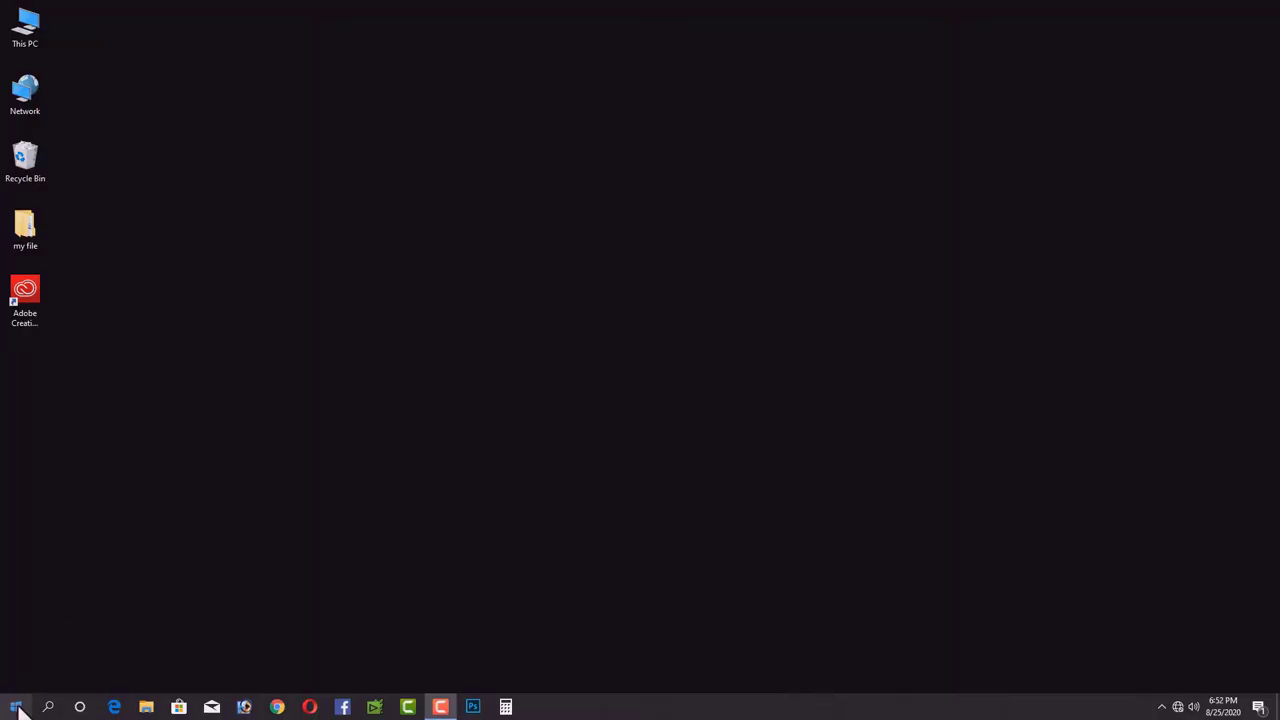
# Step: Open the Virus & threat protection settings of Windows Security from the Update & Security section of Windows Settings
pyautogui.click(15, 706)
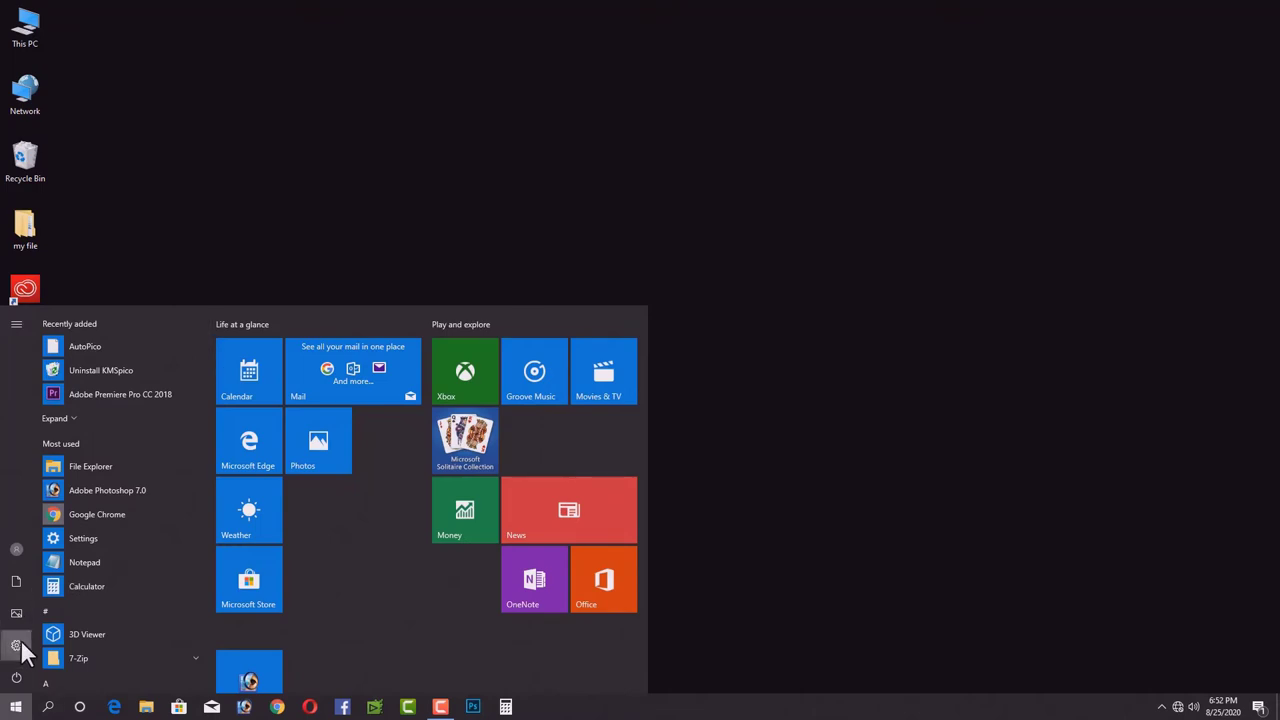
pyautogui.click(16, 646)
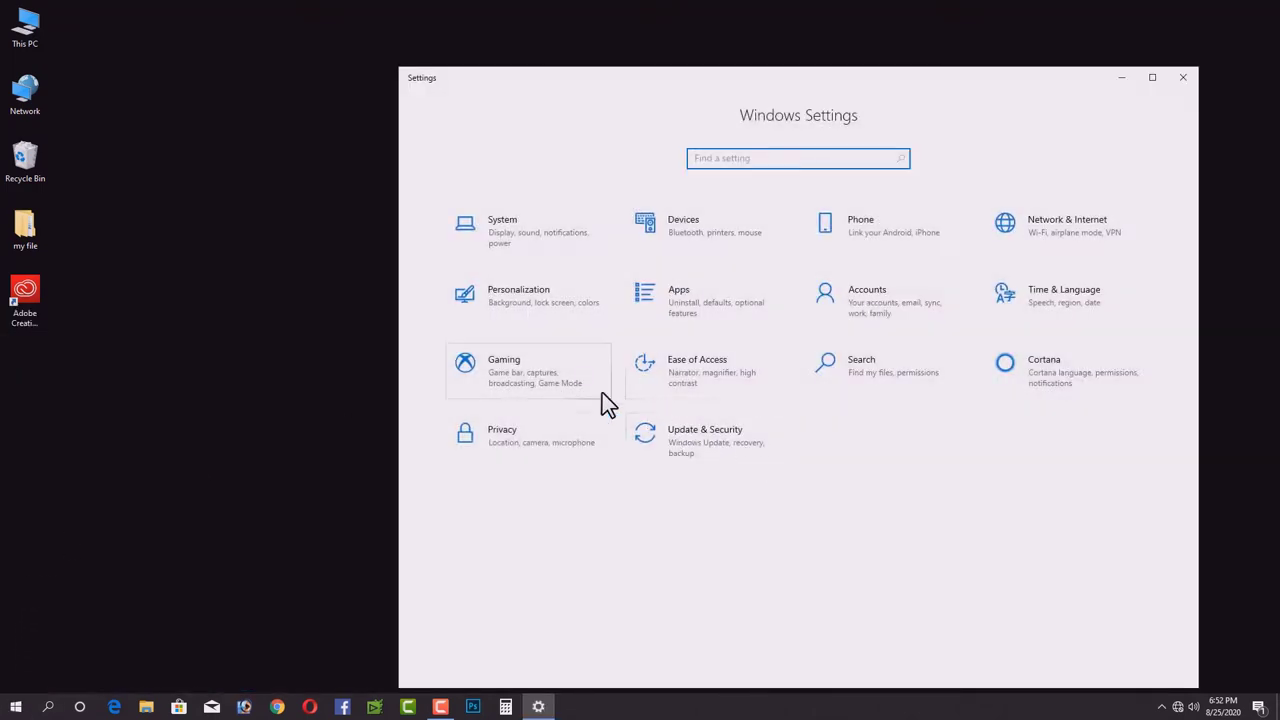
pyautogui.click(703, 446)
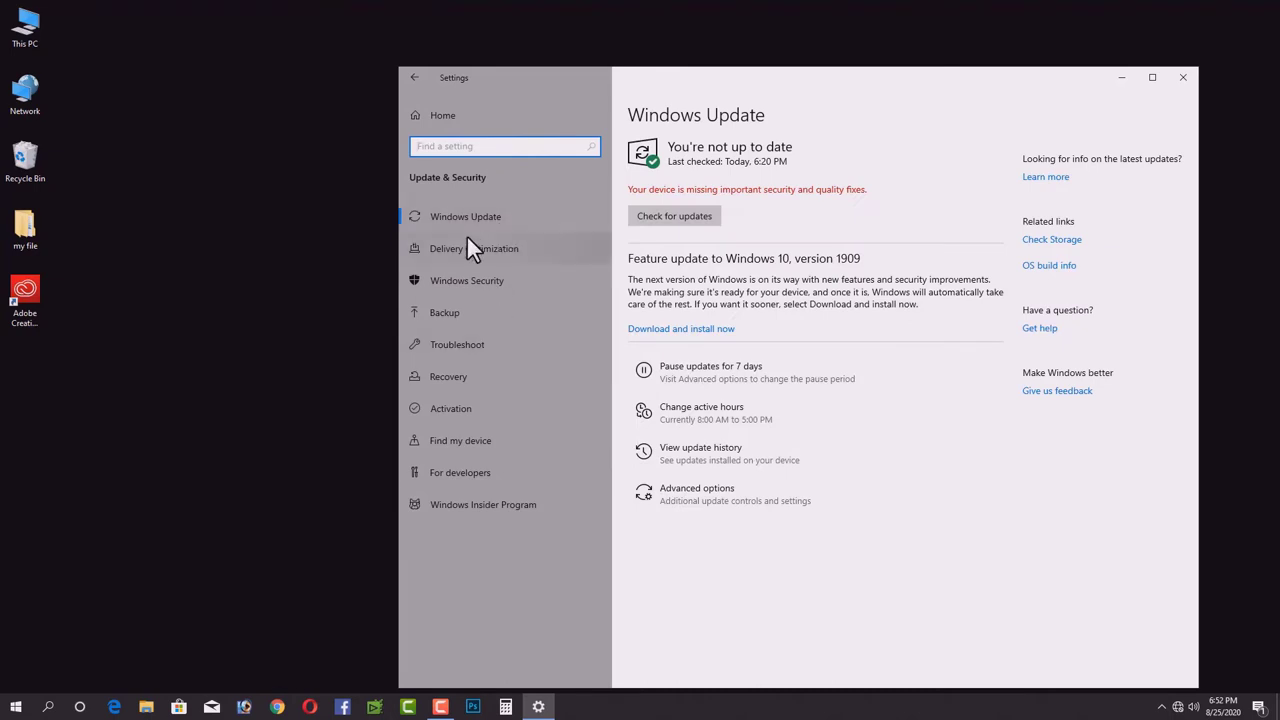
pyautogui.click(474, 280)
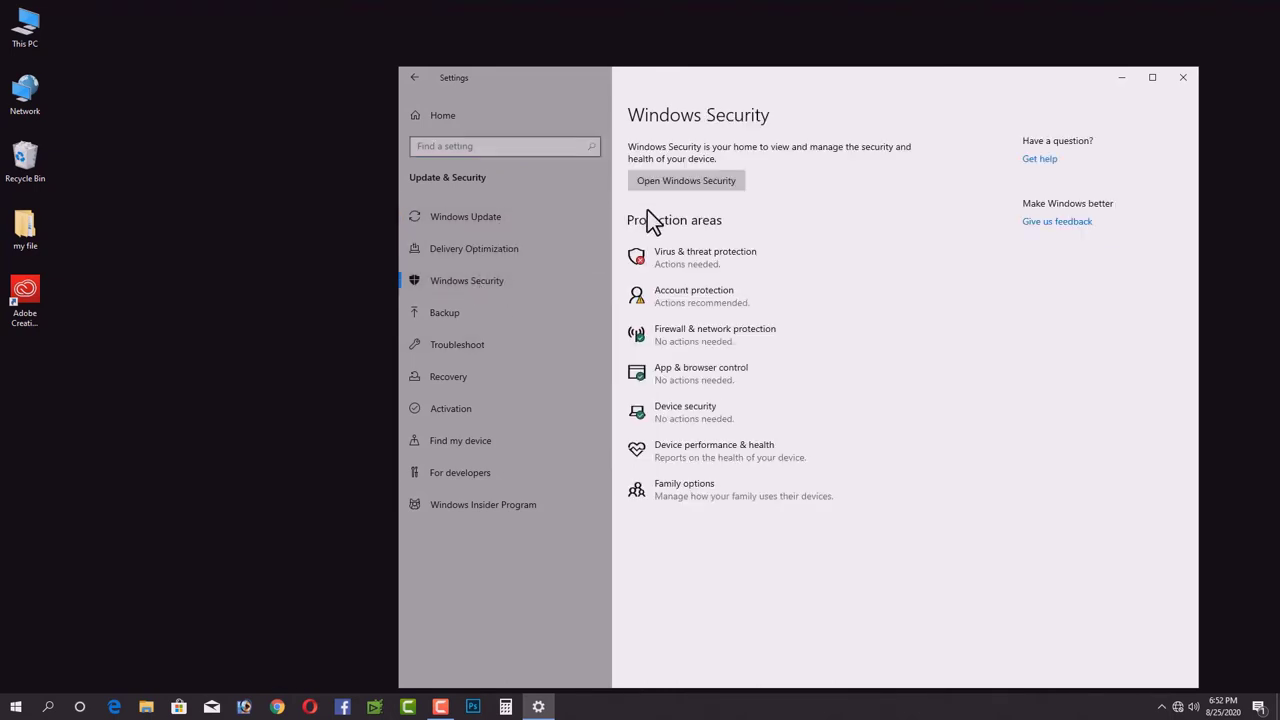
pyautogui.click(735, 263)
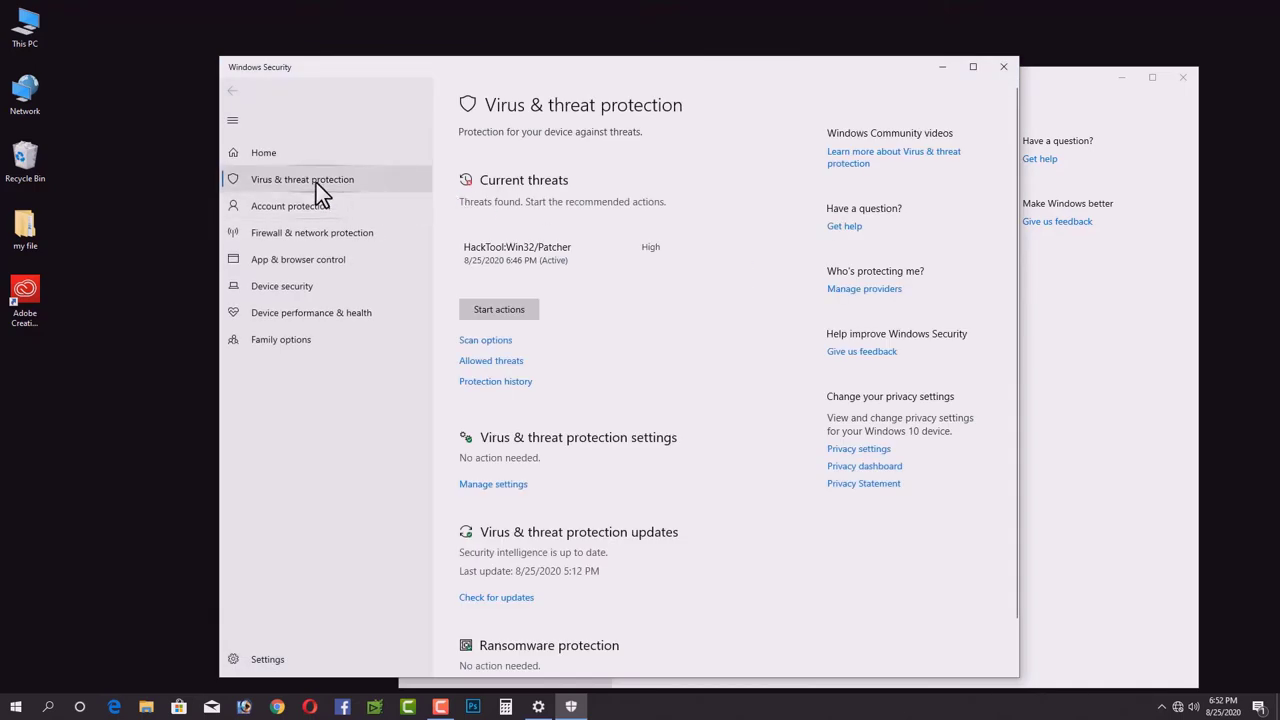
pyautogui.click(316, 183)
pyautogui.click(493, 484)
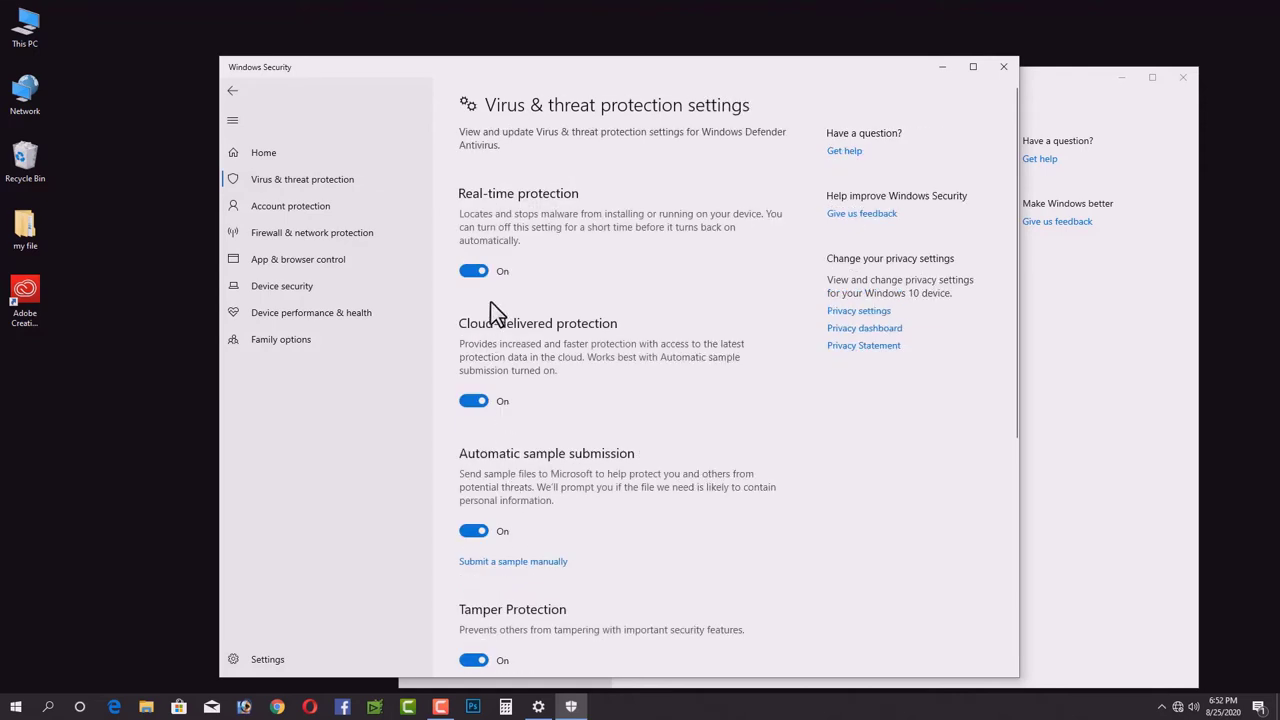
# Step: Turn off real-time protection, cloud-delivered protection, automatic sample submission and tamper protection
pyautogui.click(481, 269)
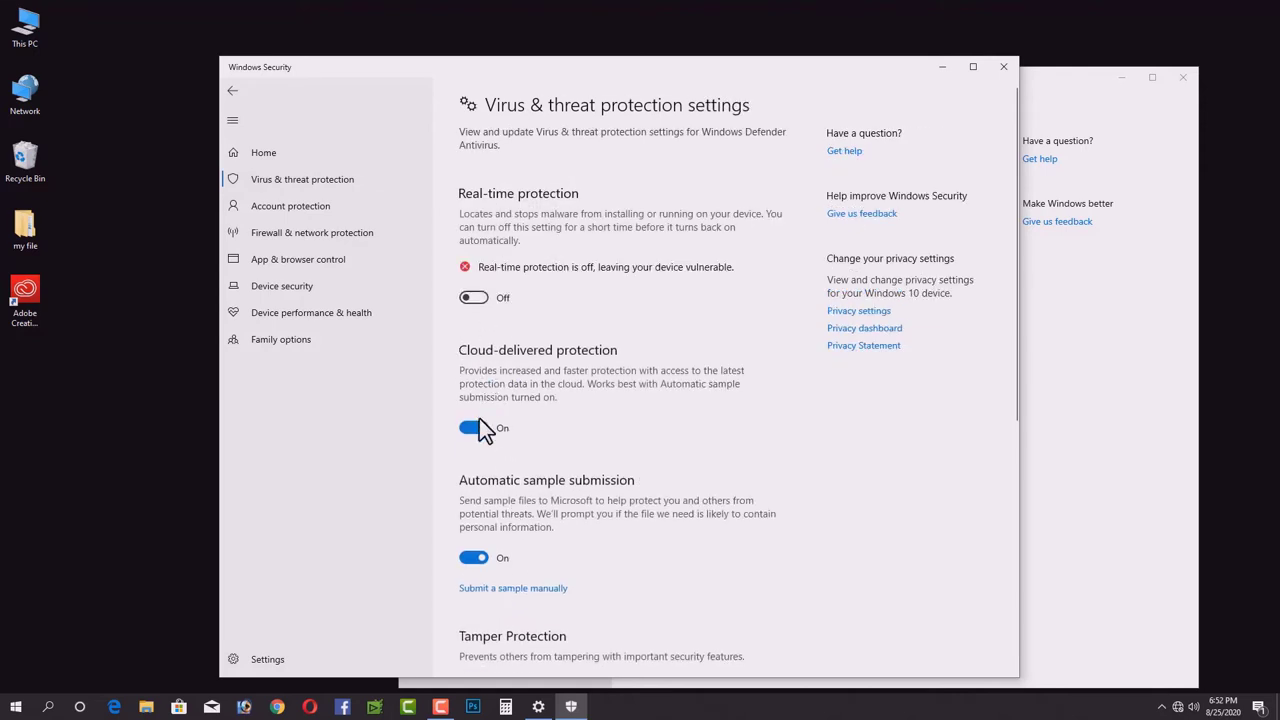
pyautogui.click(479, 418)
pyautogui.scroll(-3, 502, 380)
pyautogui.click(467, 223)
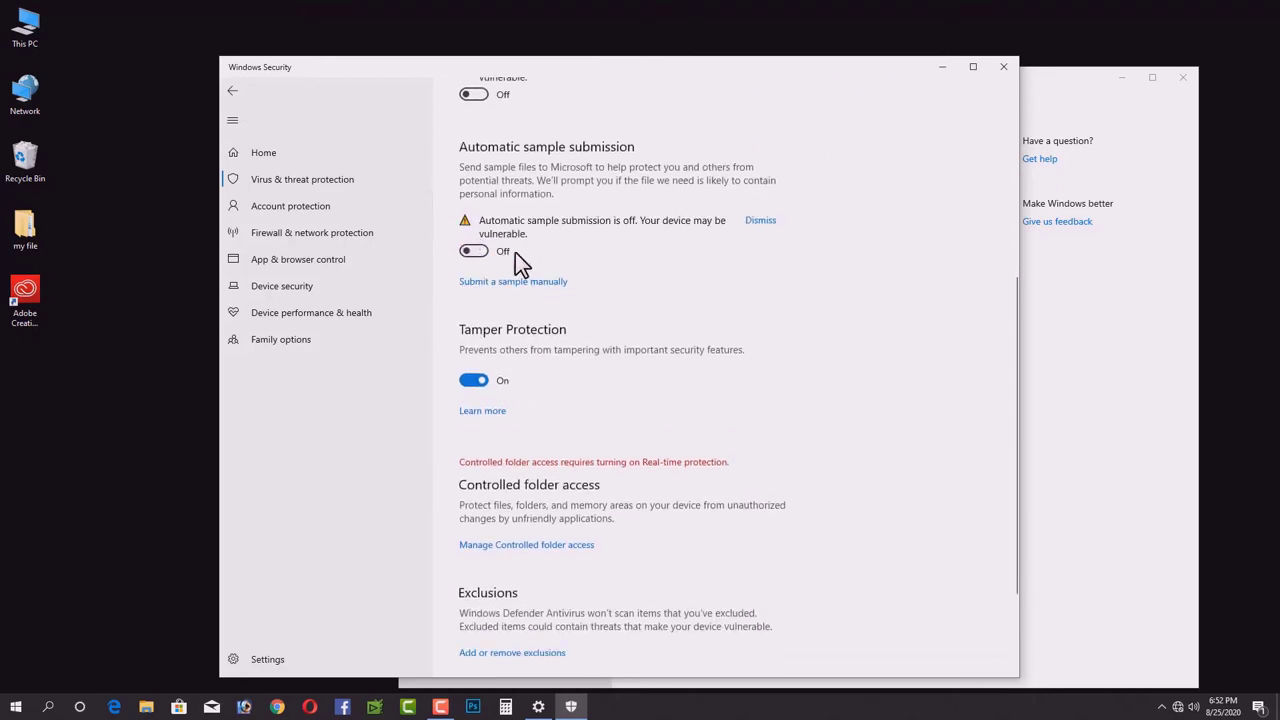
pyautogui.click(484, 382)
# Step: Turn off the virus & threat, account protection and firewall notifications, and return to the Virus & threat protection settings
pyautogui.scroll(-3, 586, 425)
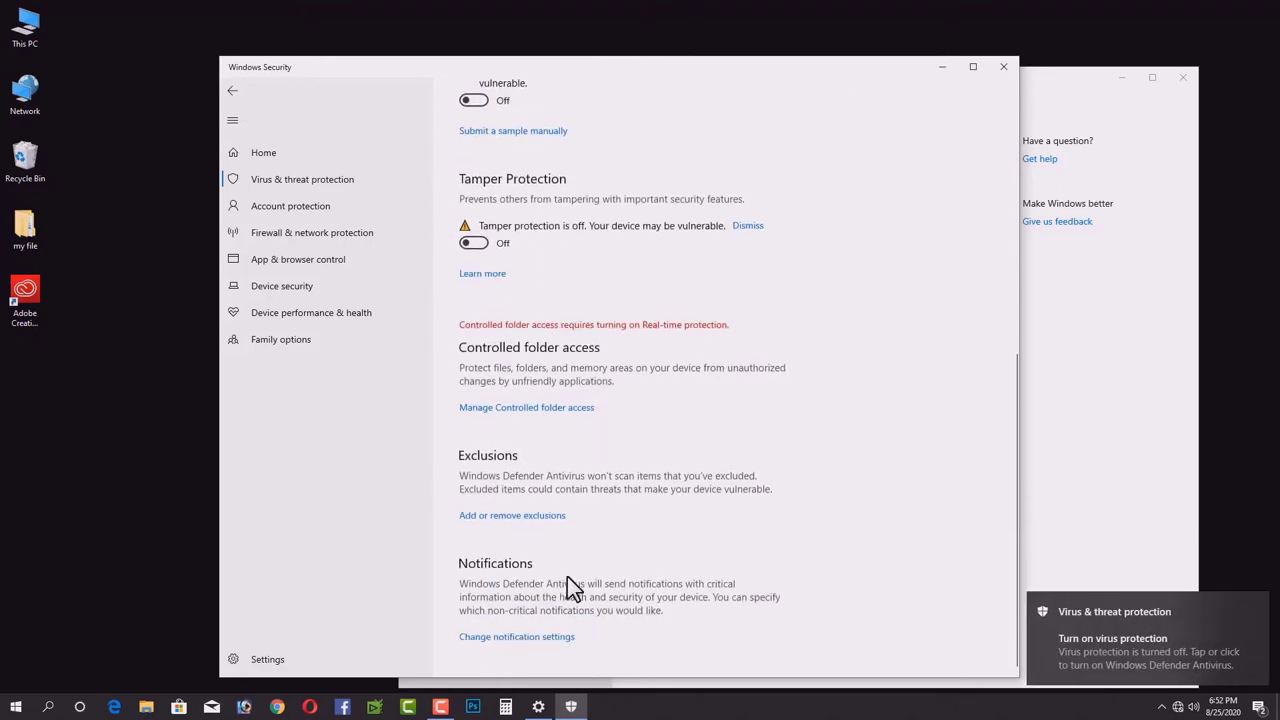
pyautogui.click(520, 637)
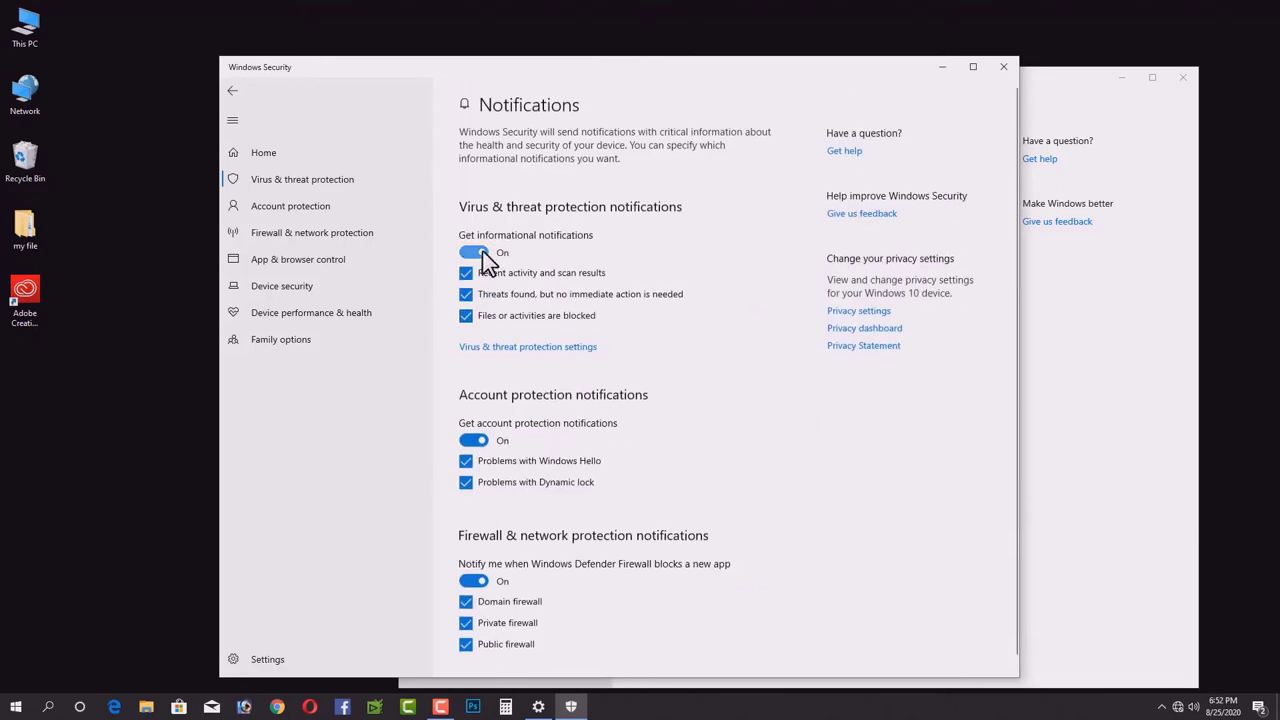
pyautogui.click(482, 251)
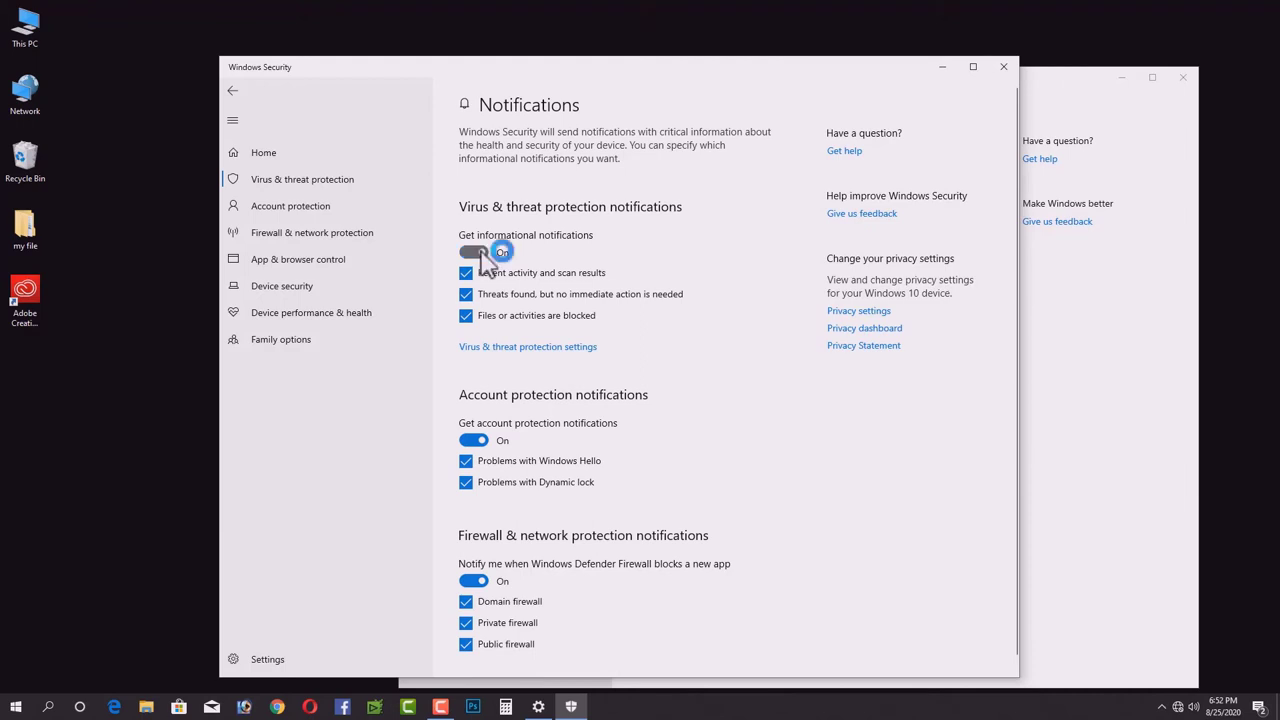
pyautogui.click(477, 441)
pyautogui.click(481, 583)
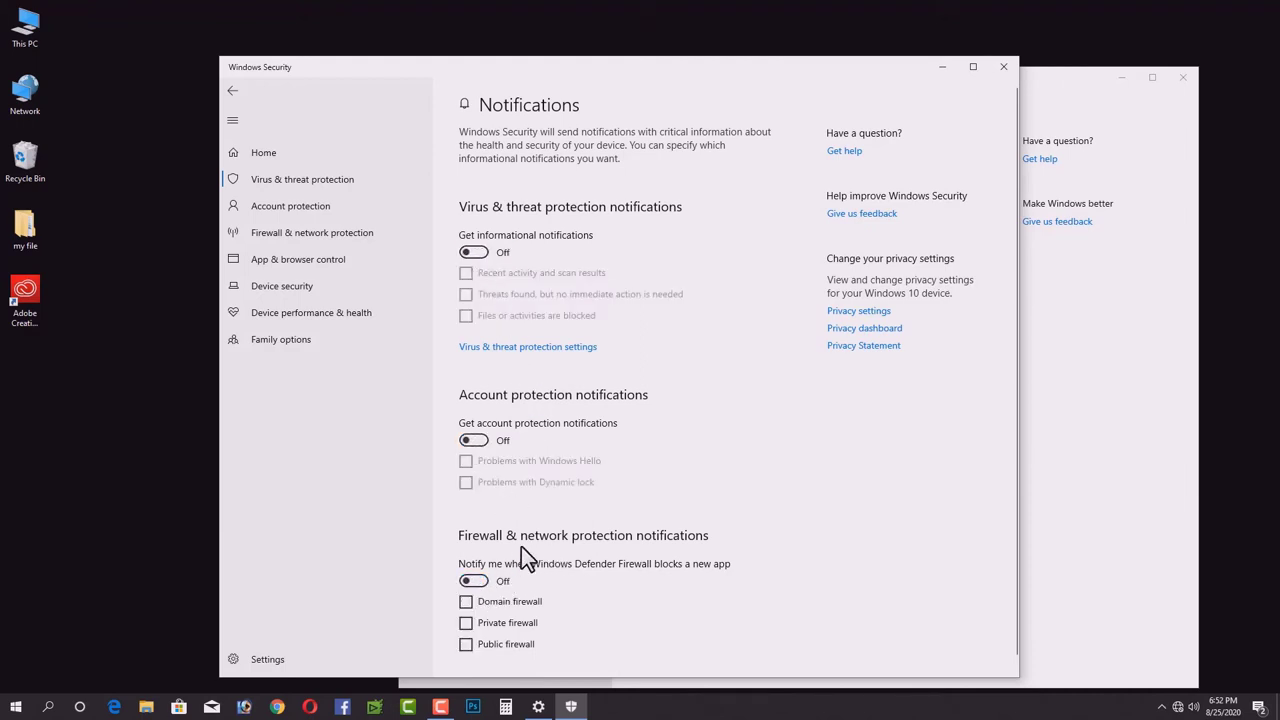
pyautogui.scroll(-1, 522, 547)
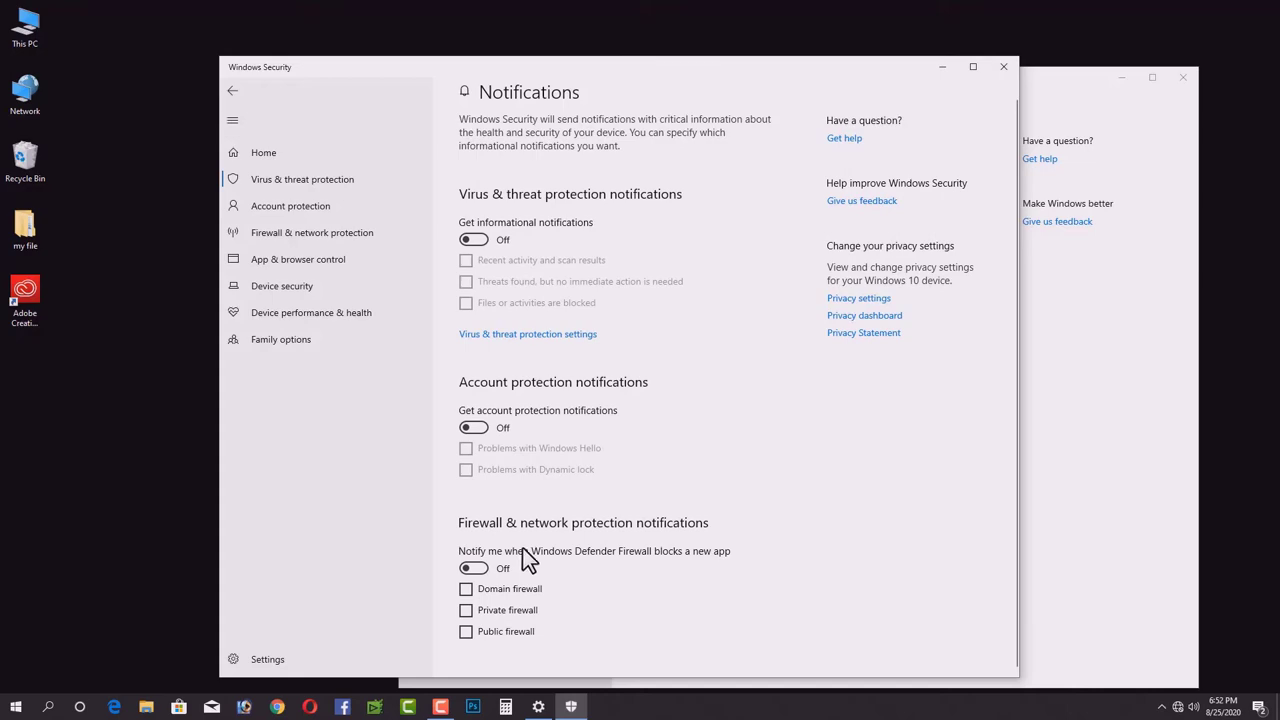
pyautogui.scroll(1, 522, 549)
pyautogui.click(231, 91)
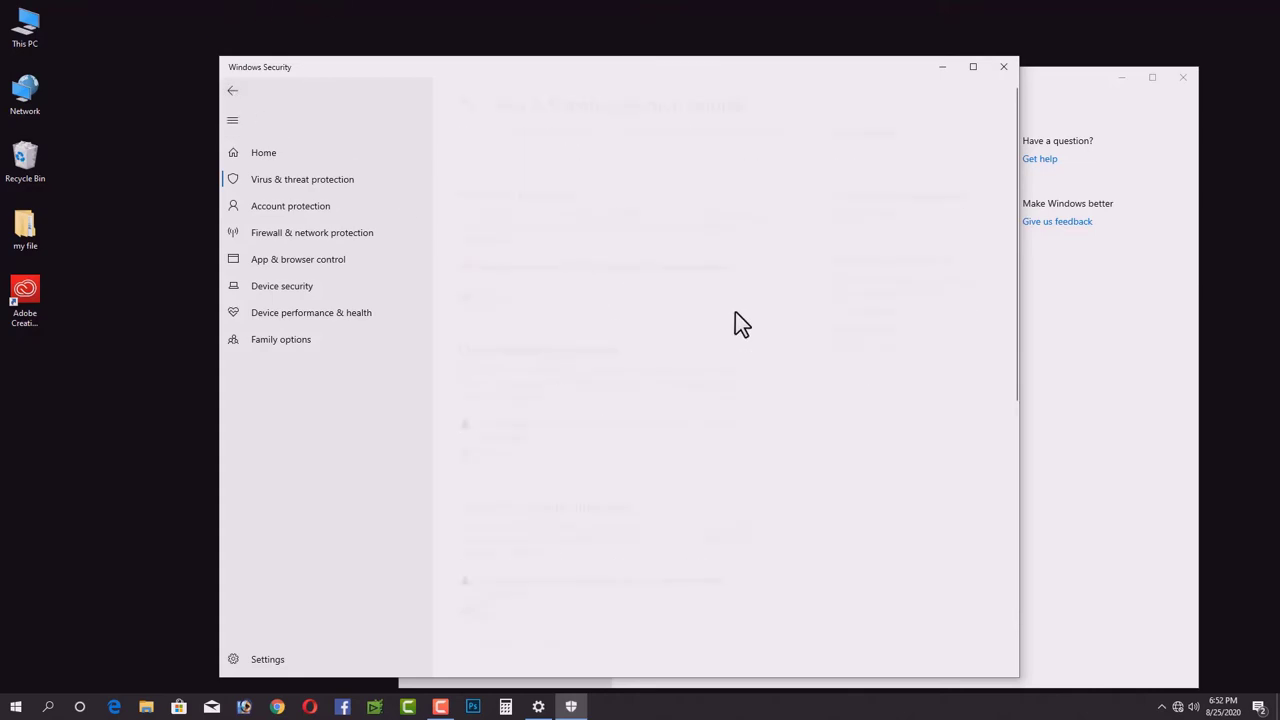
pyautogui.scroll(-5, 688, 307)
pyautogui.scroll(-5, 682, 310)
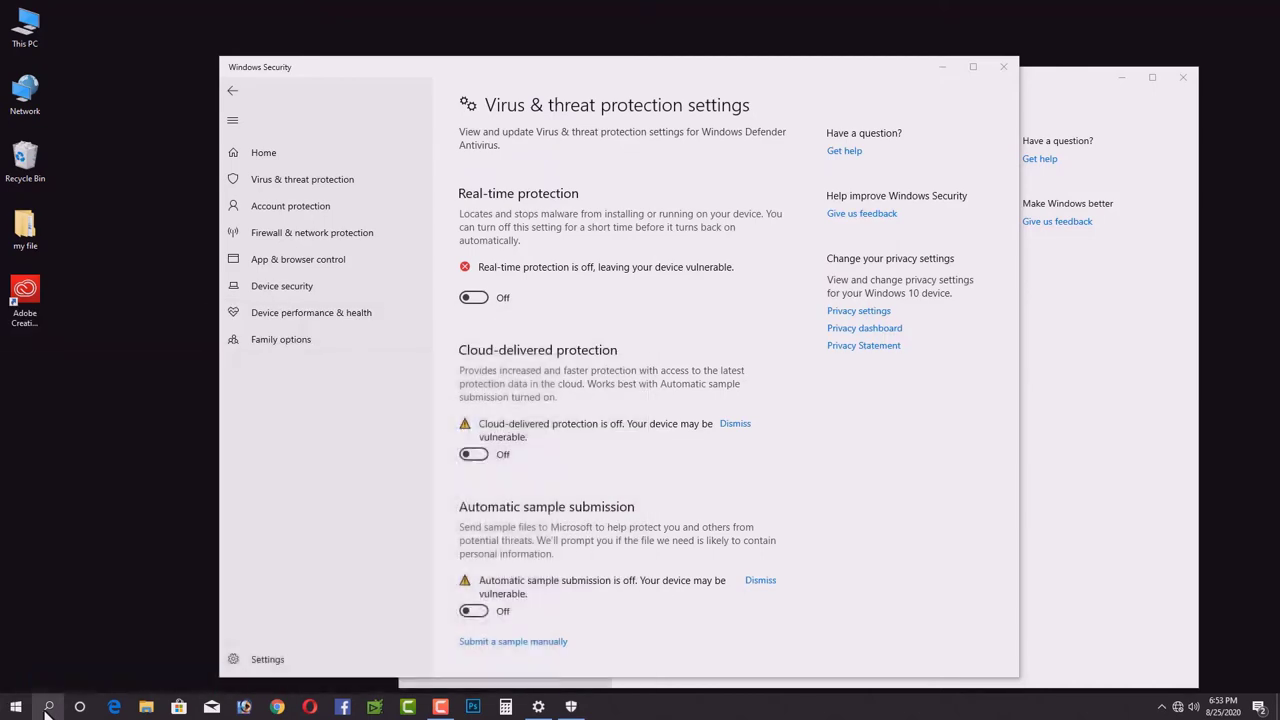
# Step: Launch gpedit.msc through the Run dialog, maximize the Local Group Policy Editor and widen its navigation tree
pyautogui.click(47, 708)
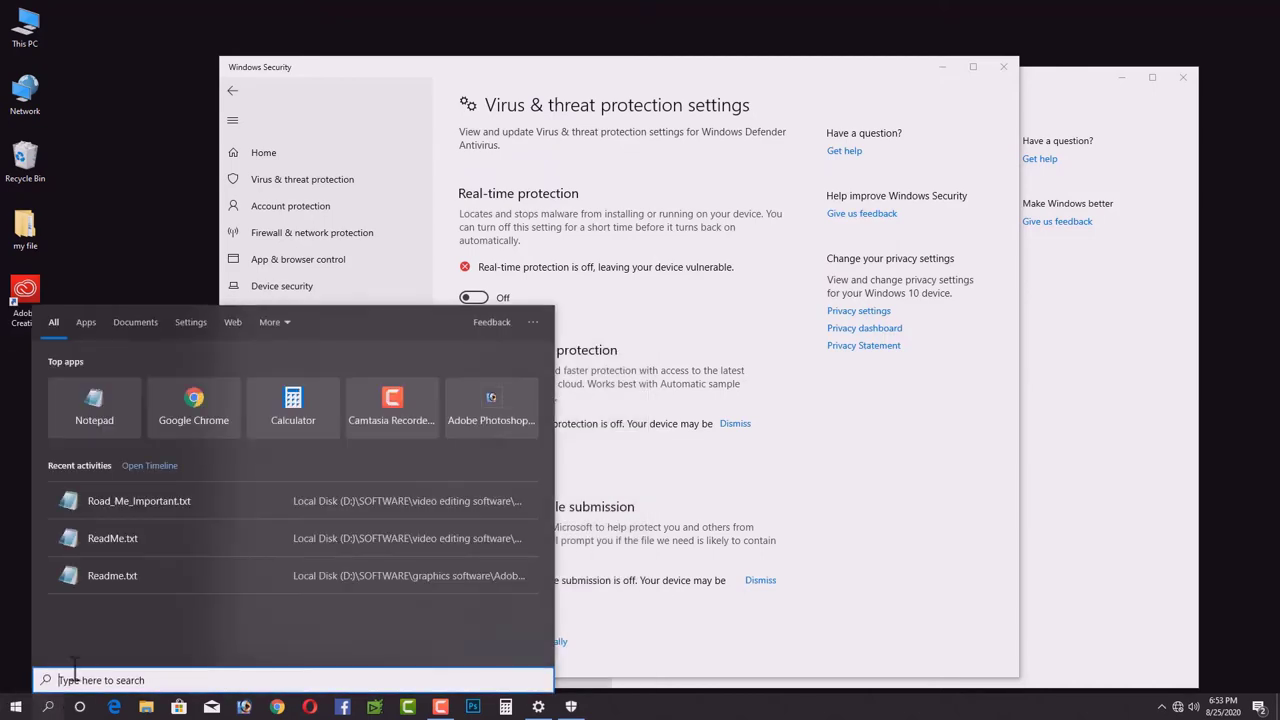
pyautogui.write('run')
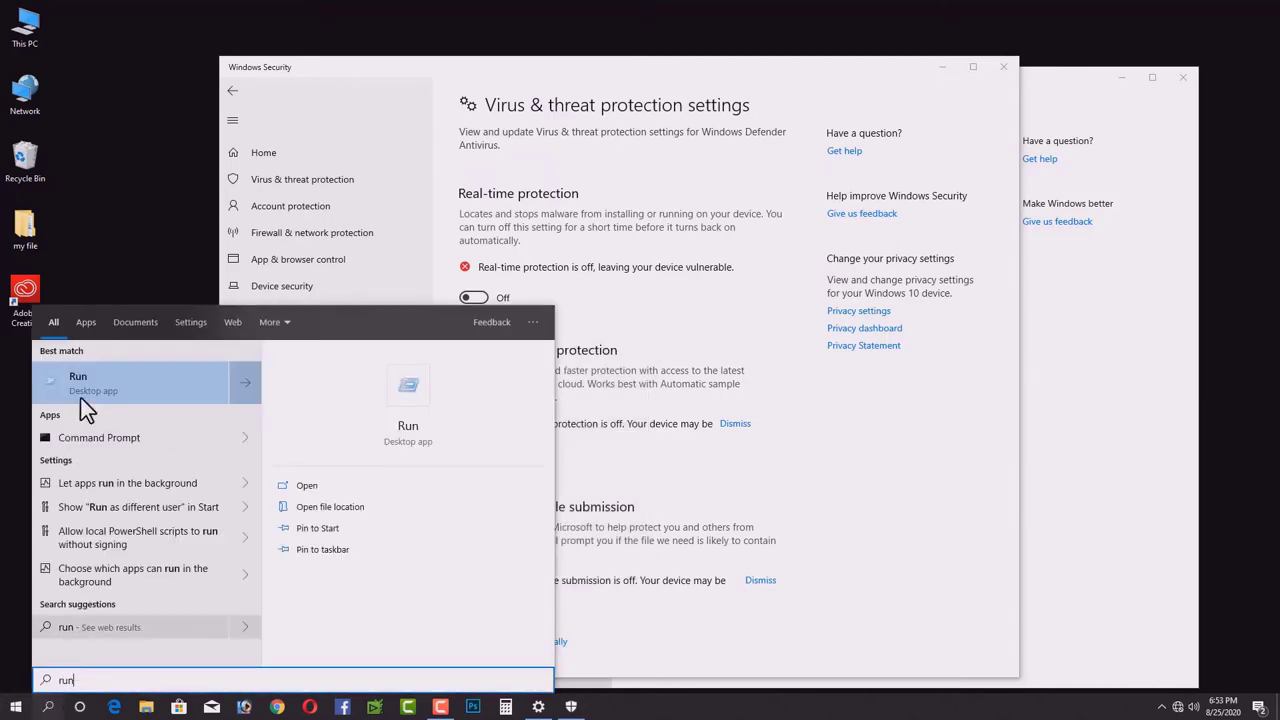
pyautogui.click(90, 374)
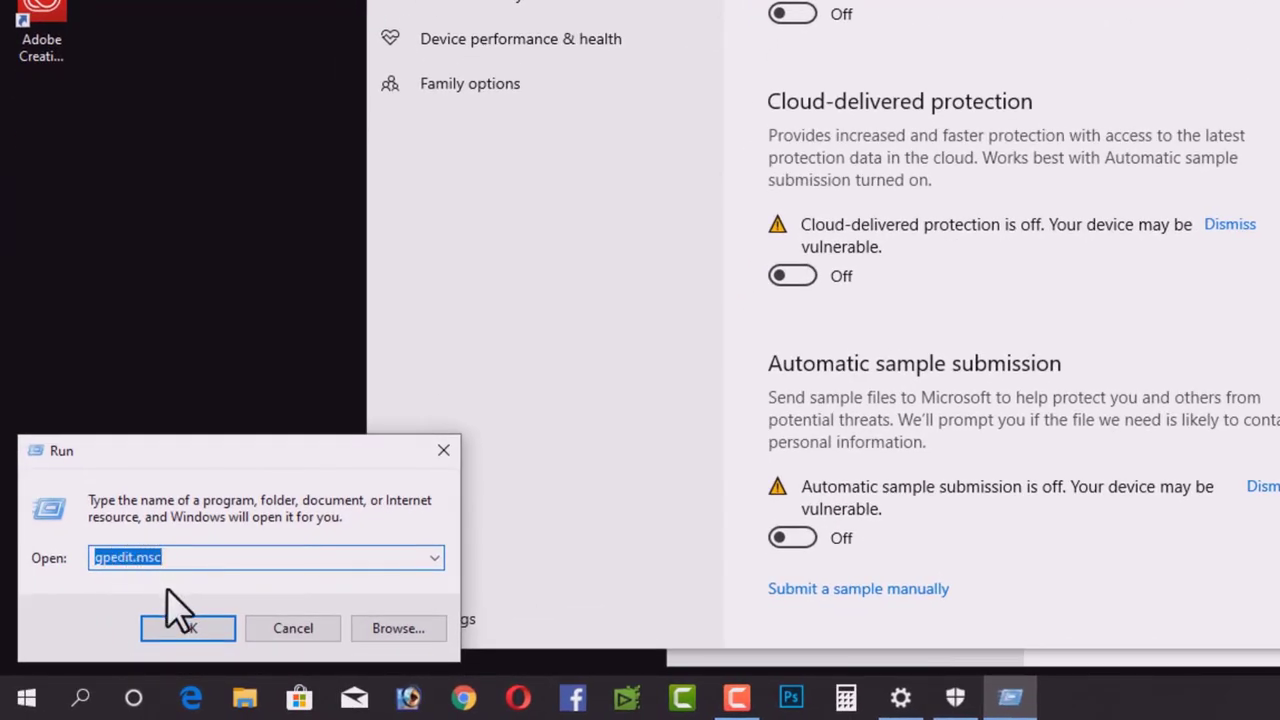
pyautogui.click(188, 630)
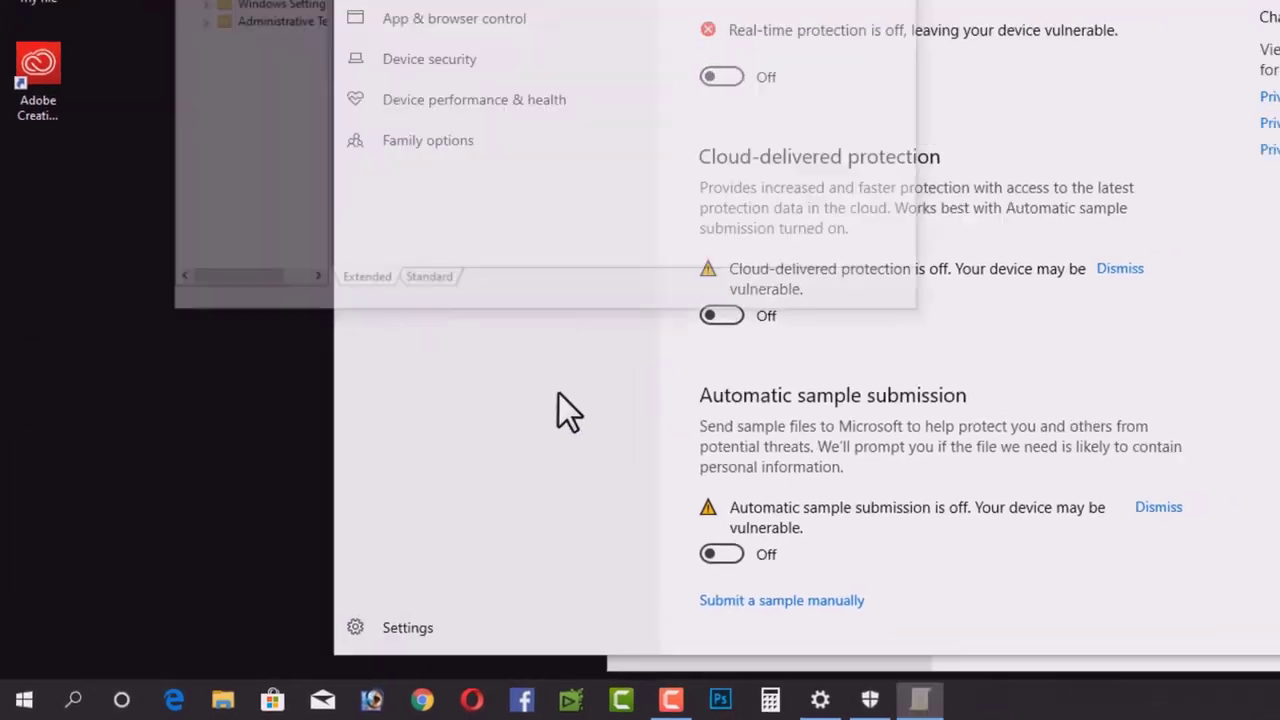
pyautogui.doubleClick(437, 113)
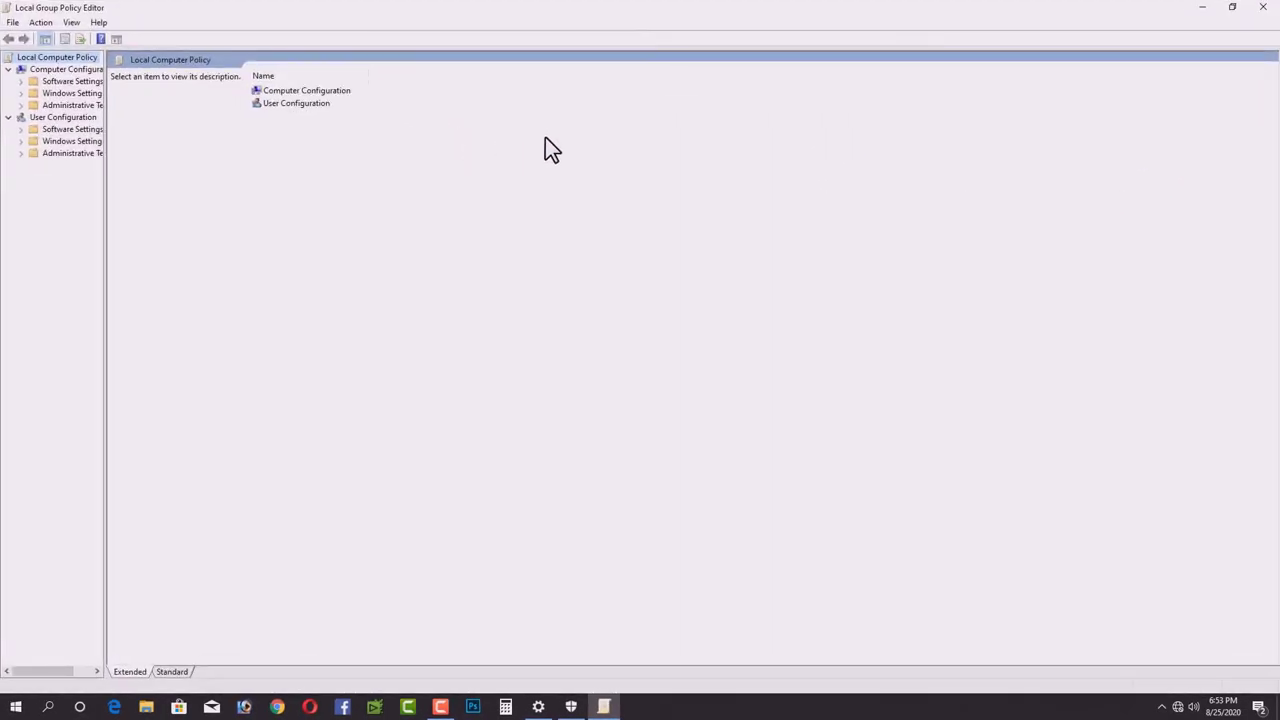
pyautogui.moveTo(125, 151); pyautogui.dragTo(266, 160)
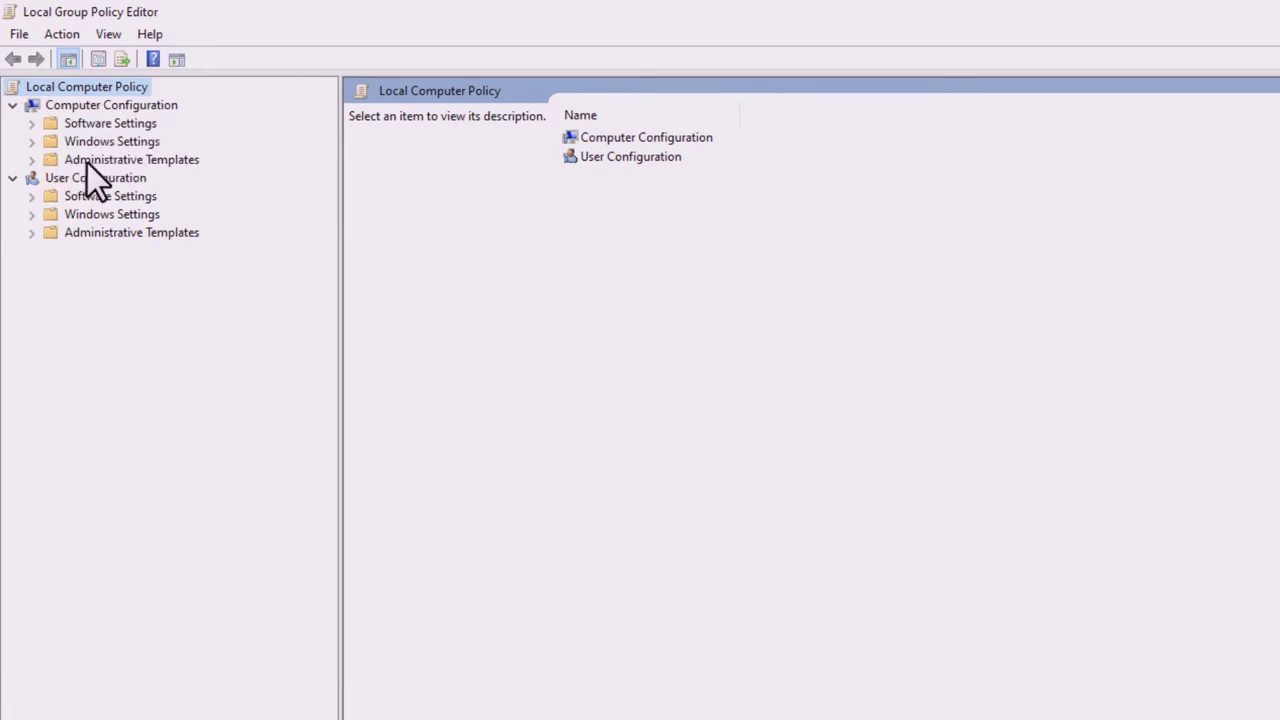
# Step: Open the Windows Defender Antivirus policies under Computer Configuration, Administrative Templates, Windows Components
pyautogui.doubleClick(128, 161)
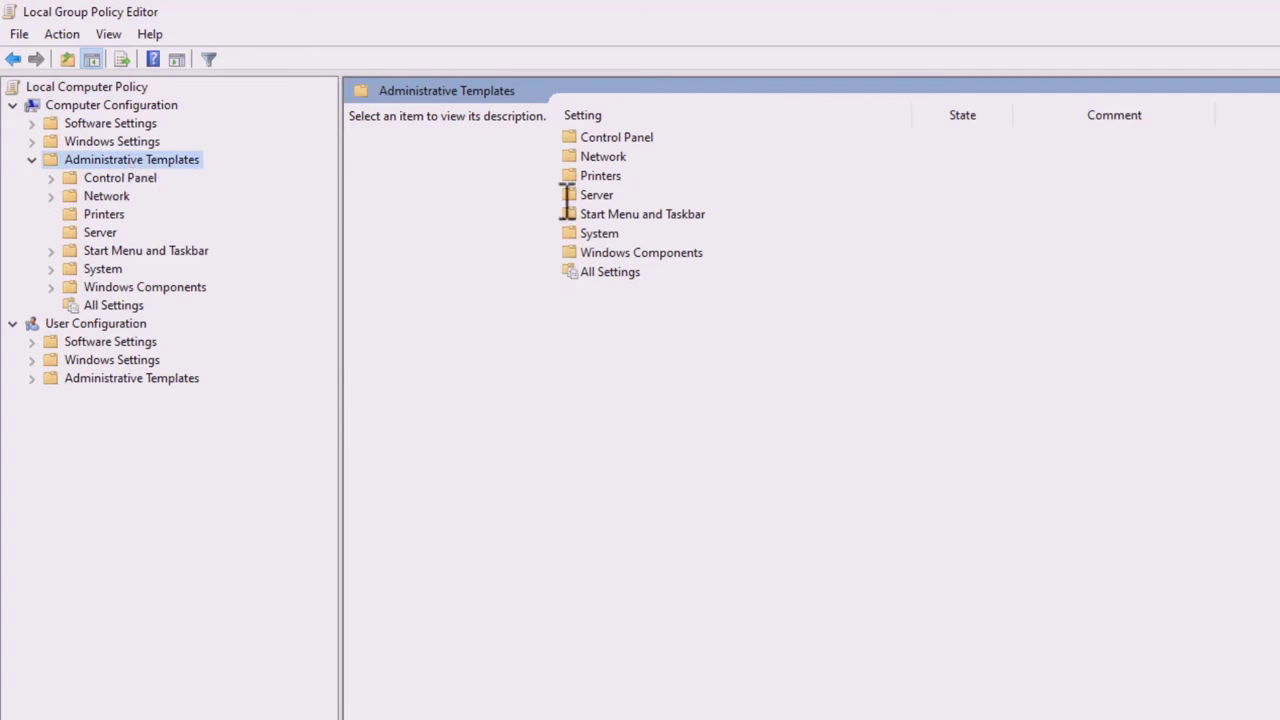
pyautogui.doubleClick(636, 253)
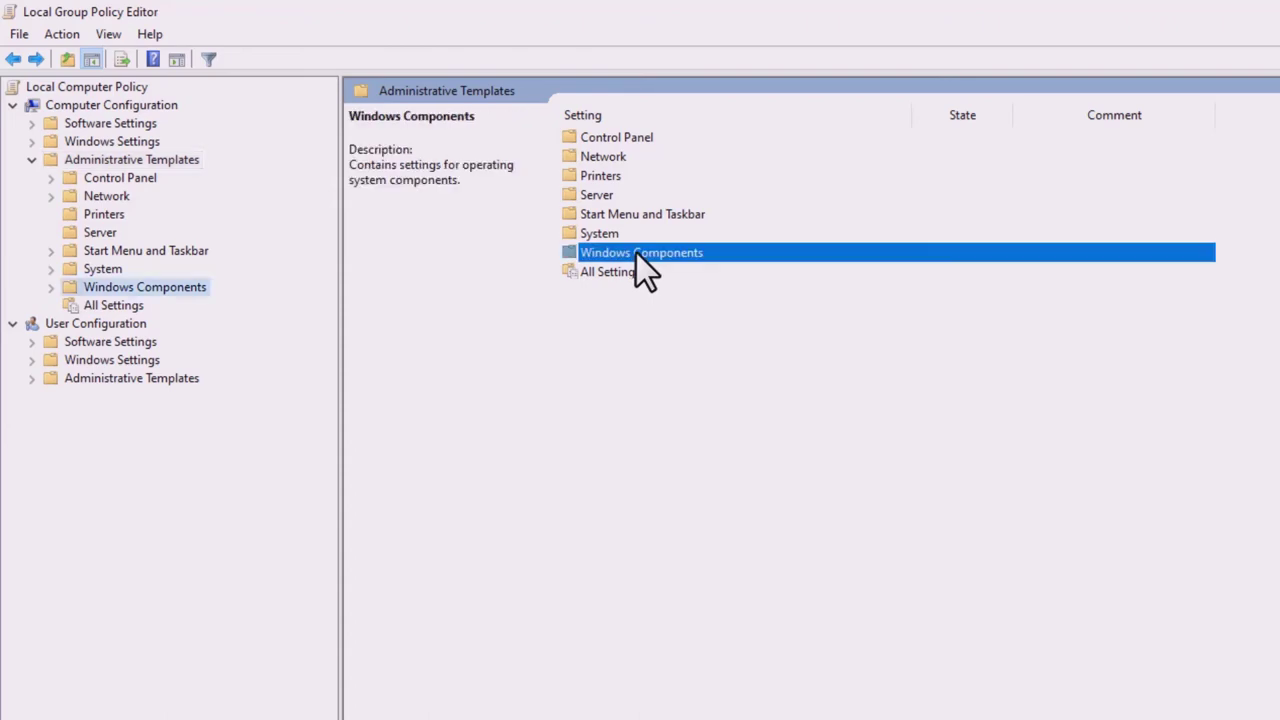
pyautogui.scroll(-2, 923, 590)
pyautogui.scroll(-10, 696, 426)
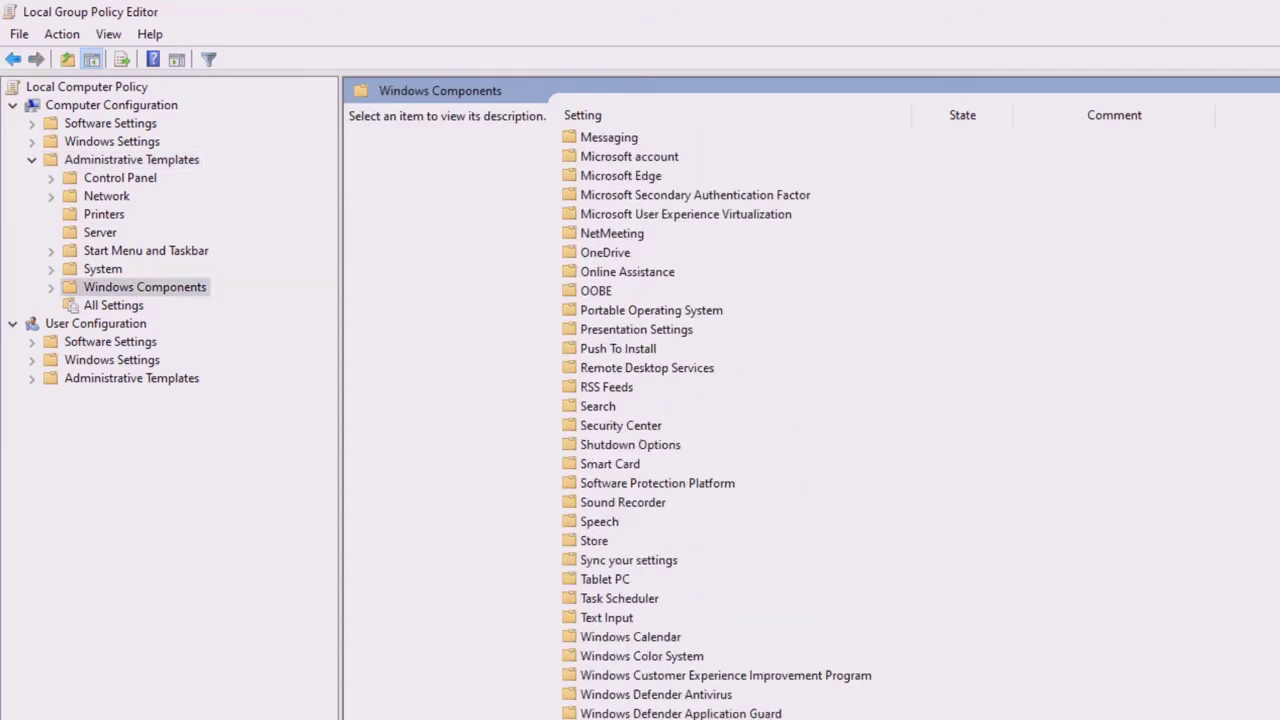
pyautogui.click(728, 695)
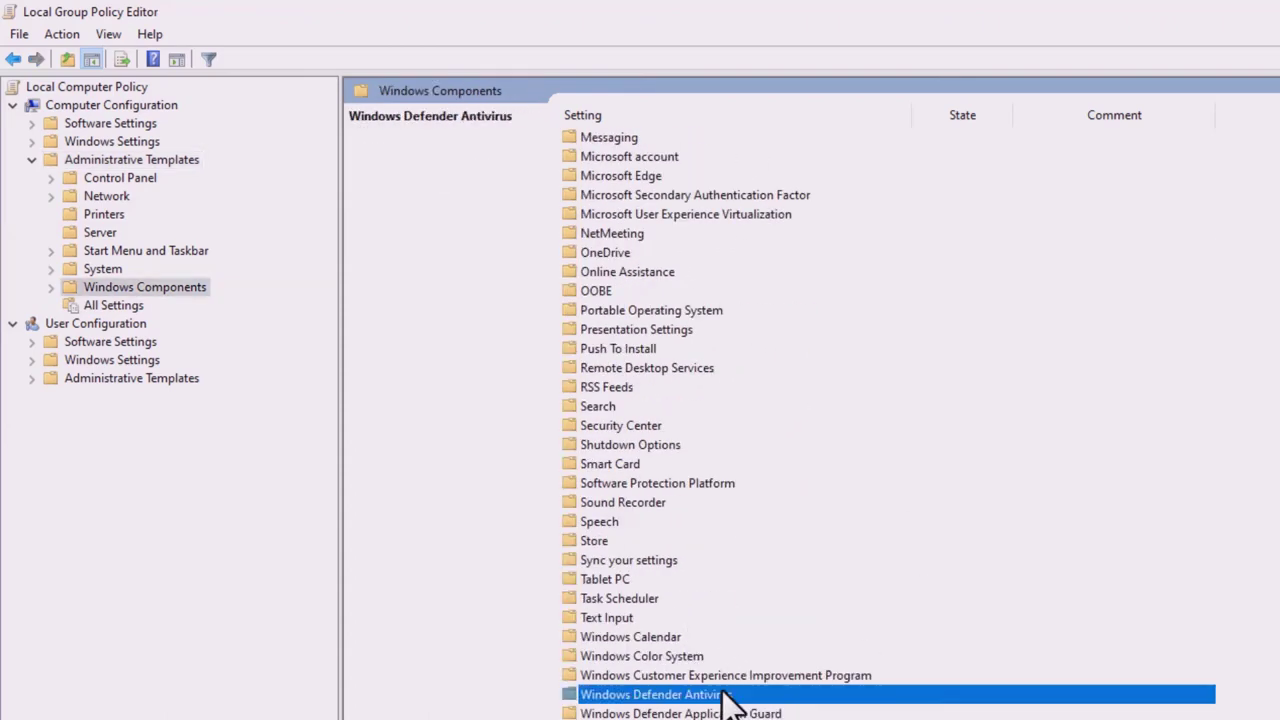
pyautogui.doubleClick(728, 695)
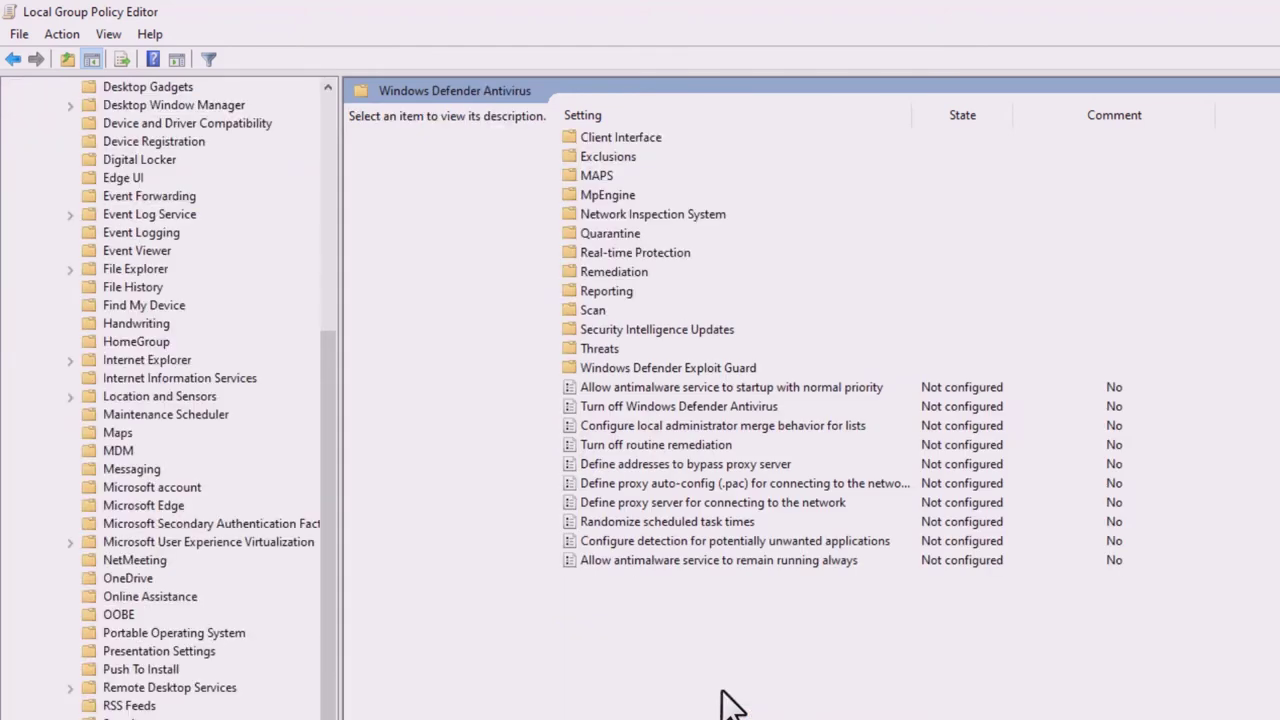
# Step: Set the "Turn off Windows Defender Antivirus" policy to Enabled and apply it
pyautogui.click(578, 410)
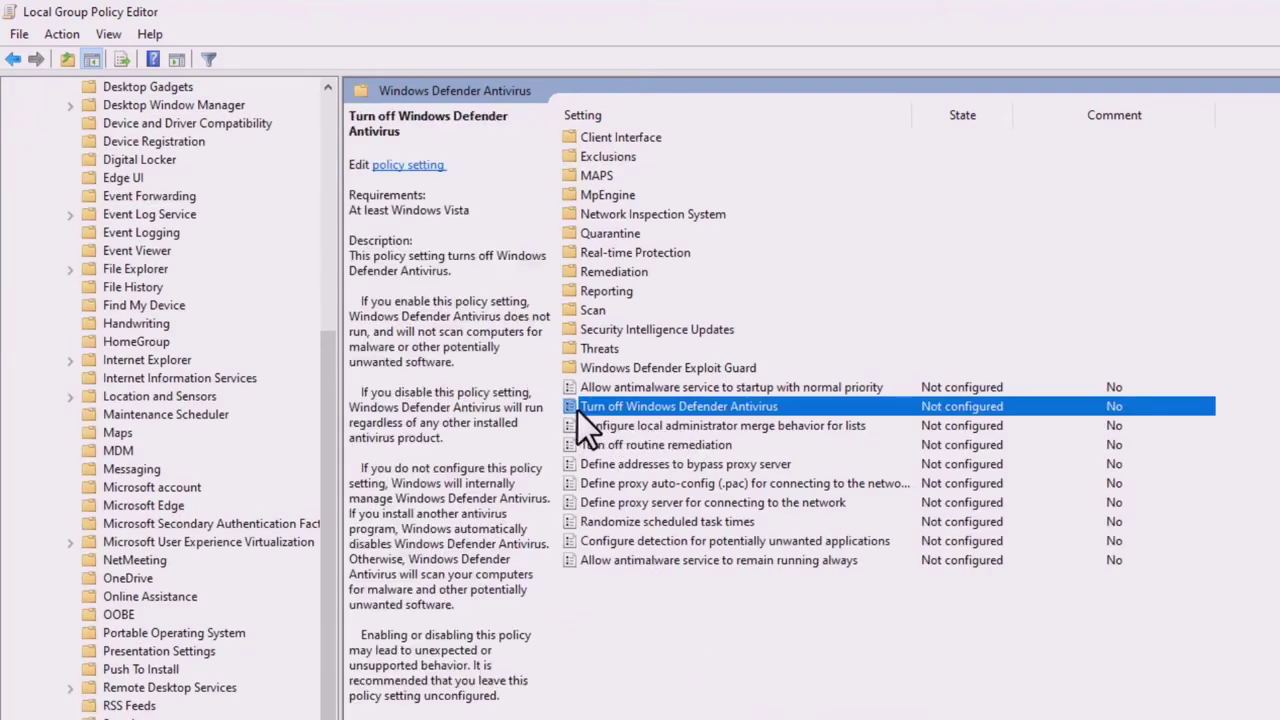
pyautogui.doubleClick(757, 410)
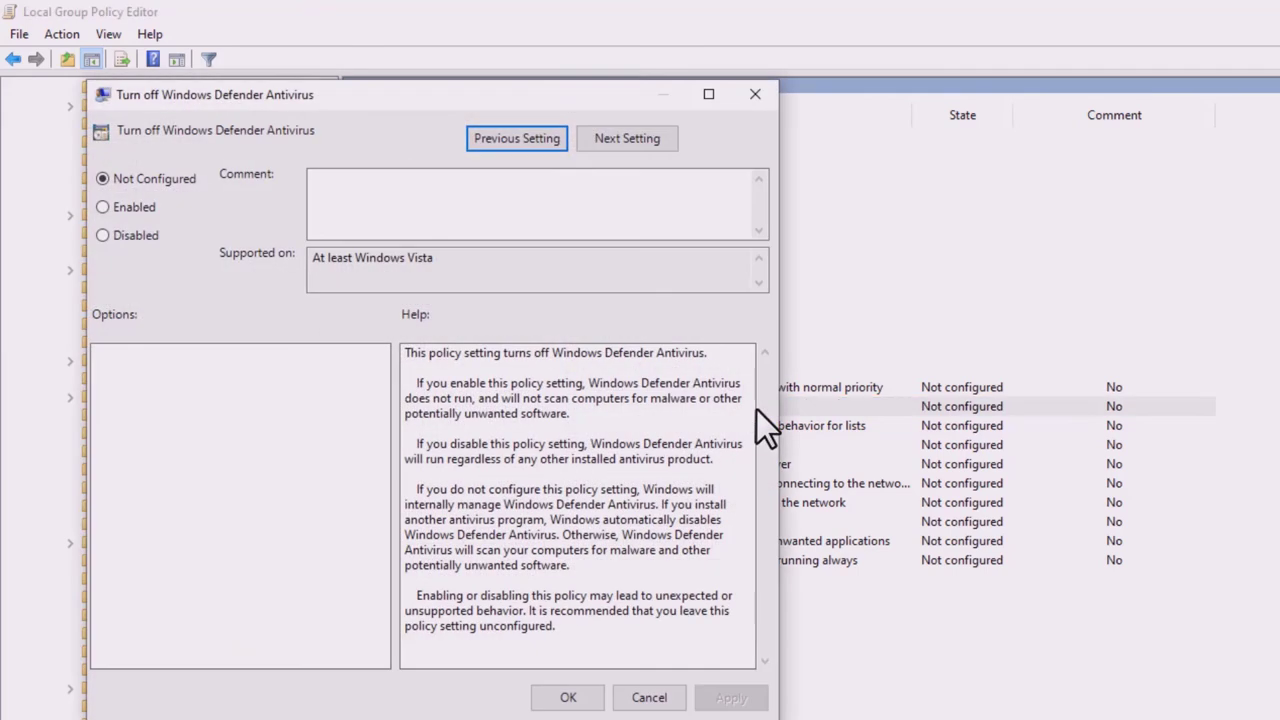
pyautogui.click(150, 212)
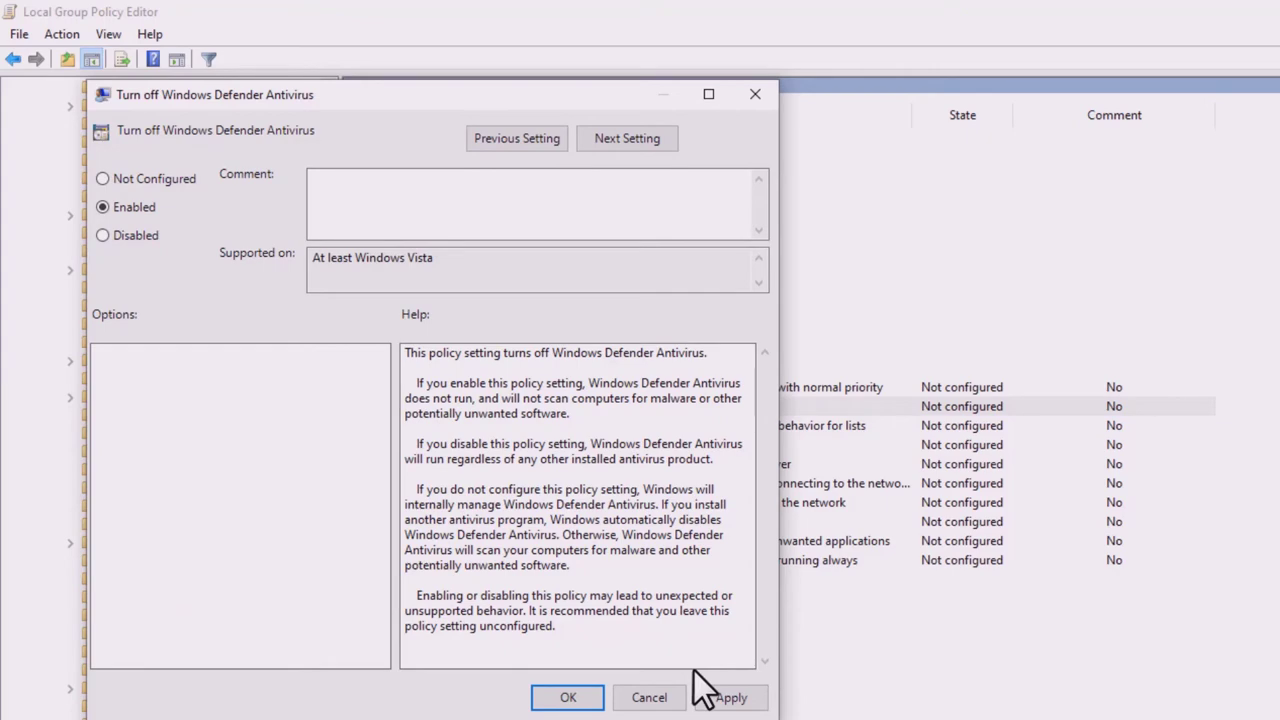
pyautogui.click(729, 698)
pyautogui.click(589, 692)
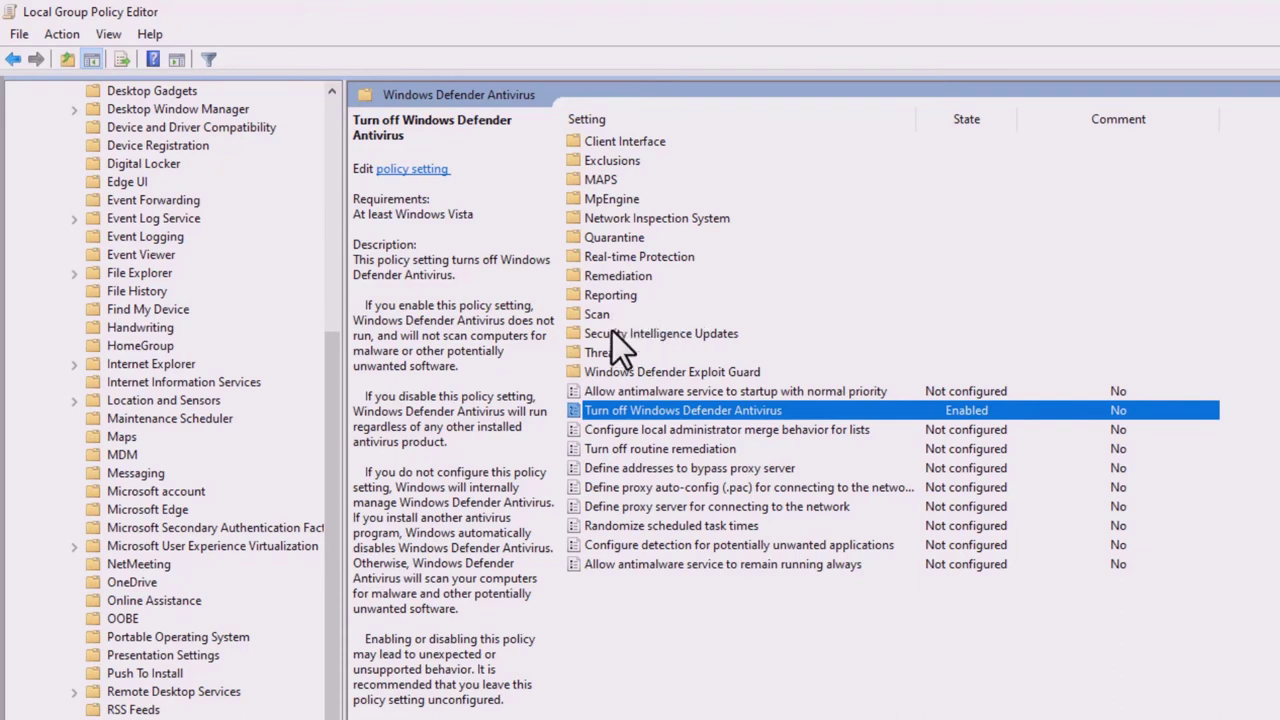
# Step: Open the Real-time Protection policies under Windows Defender Antivirus and select the "Turn off real-time protection" policy
pyautogui.click(631, 258)
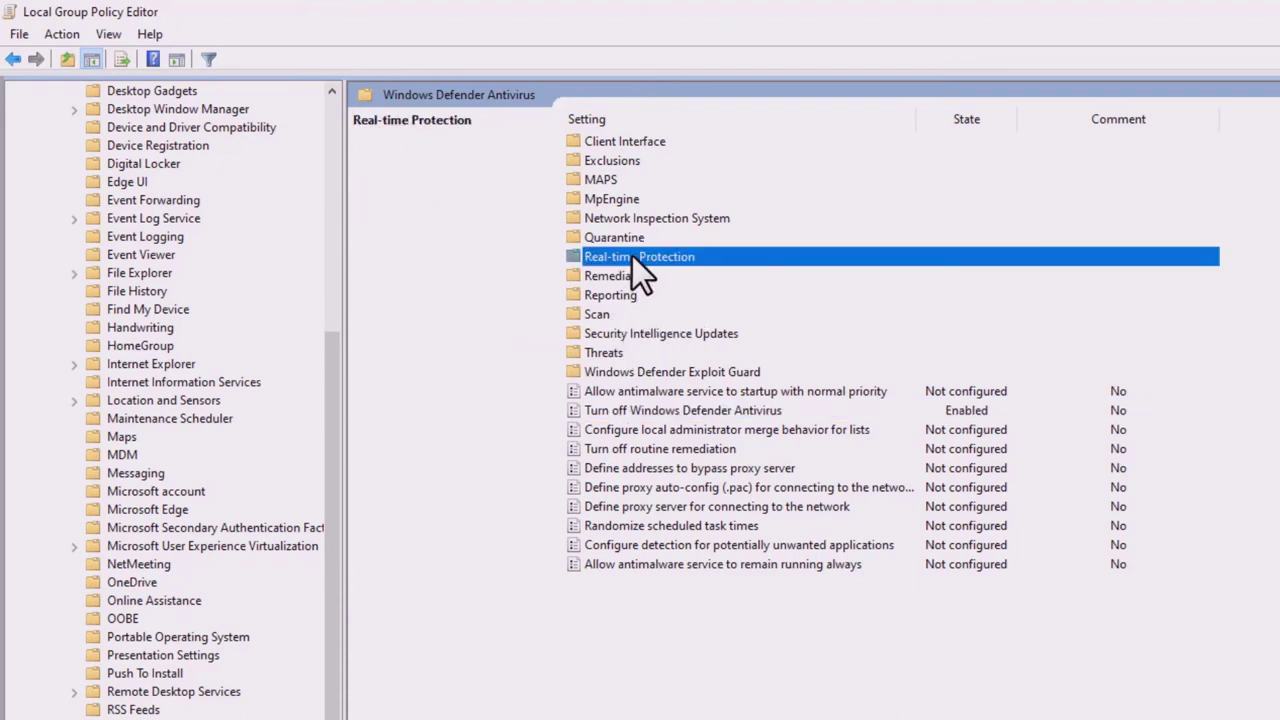
pyautogui.doubleClick(632, 256)
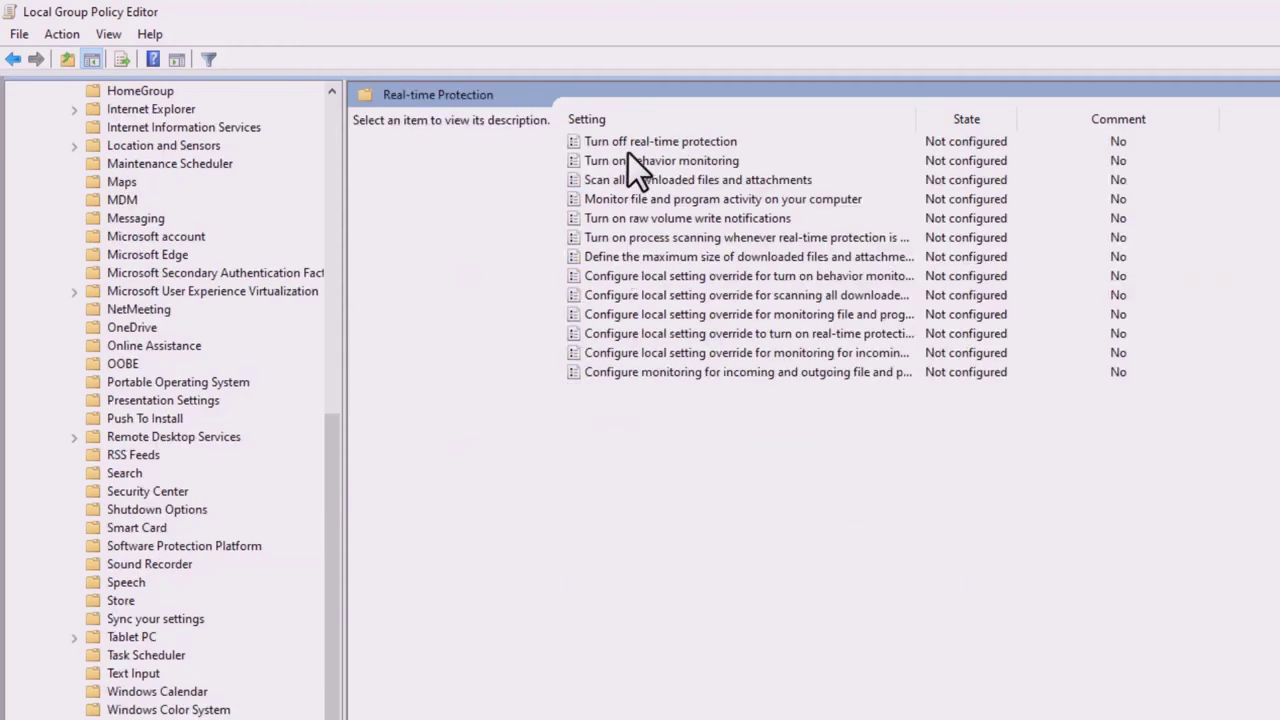
pyautogui.click(743, 140)
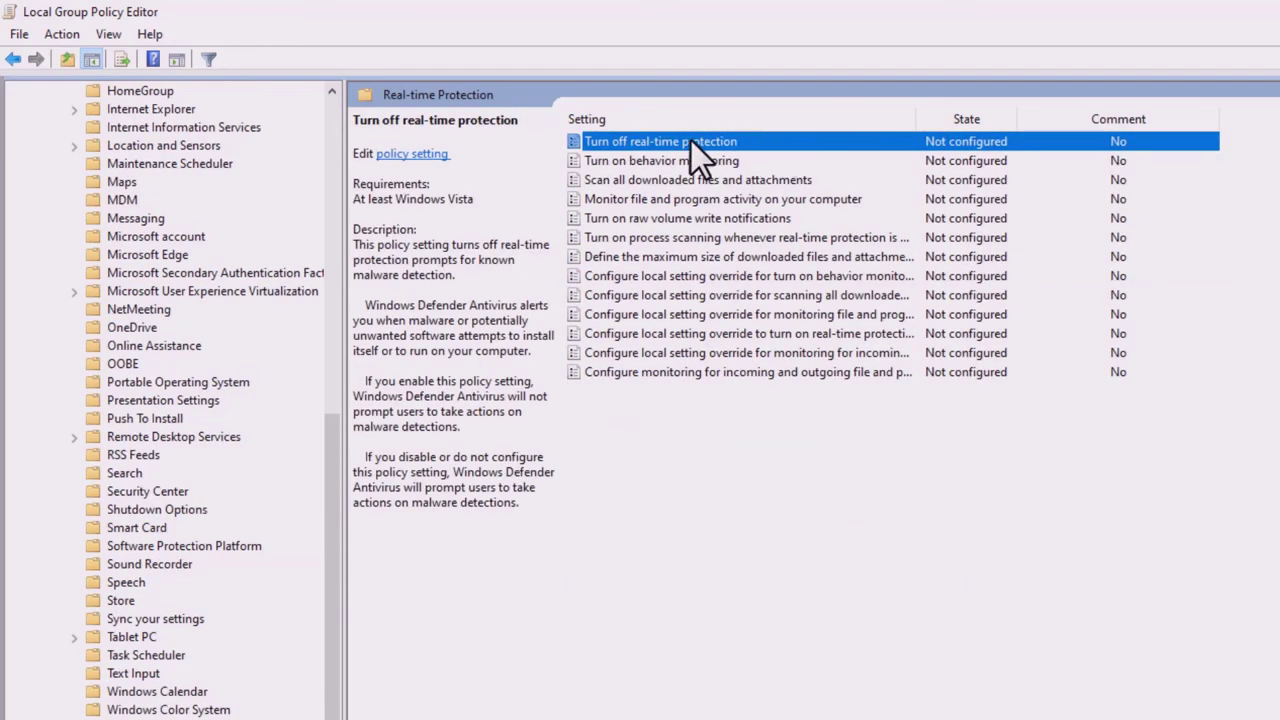
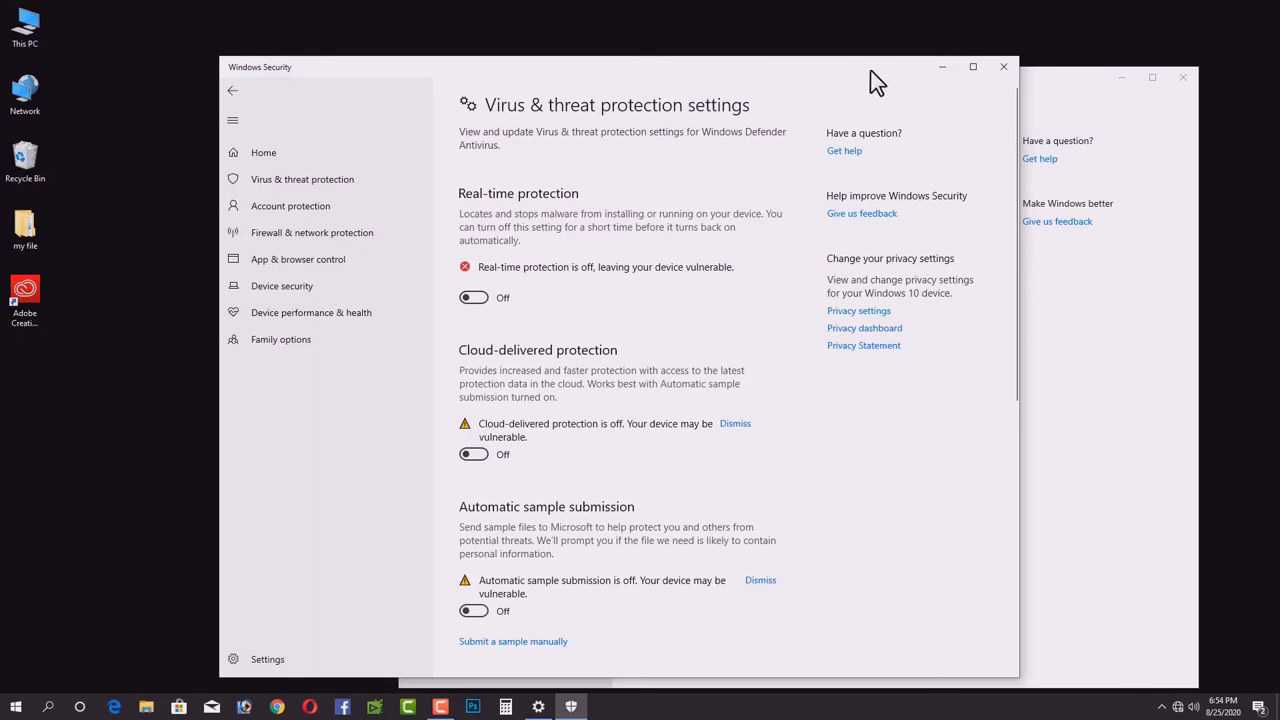
# Step: Close the Windows Security and Settings windows and restart the computer
pyautogui.click(1004, 68)
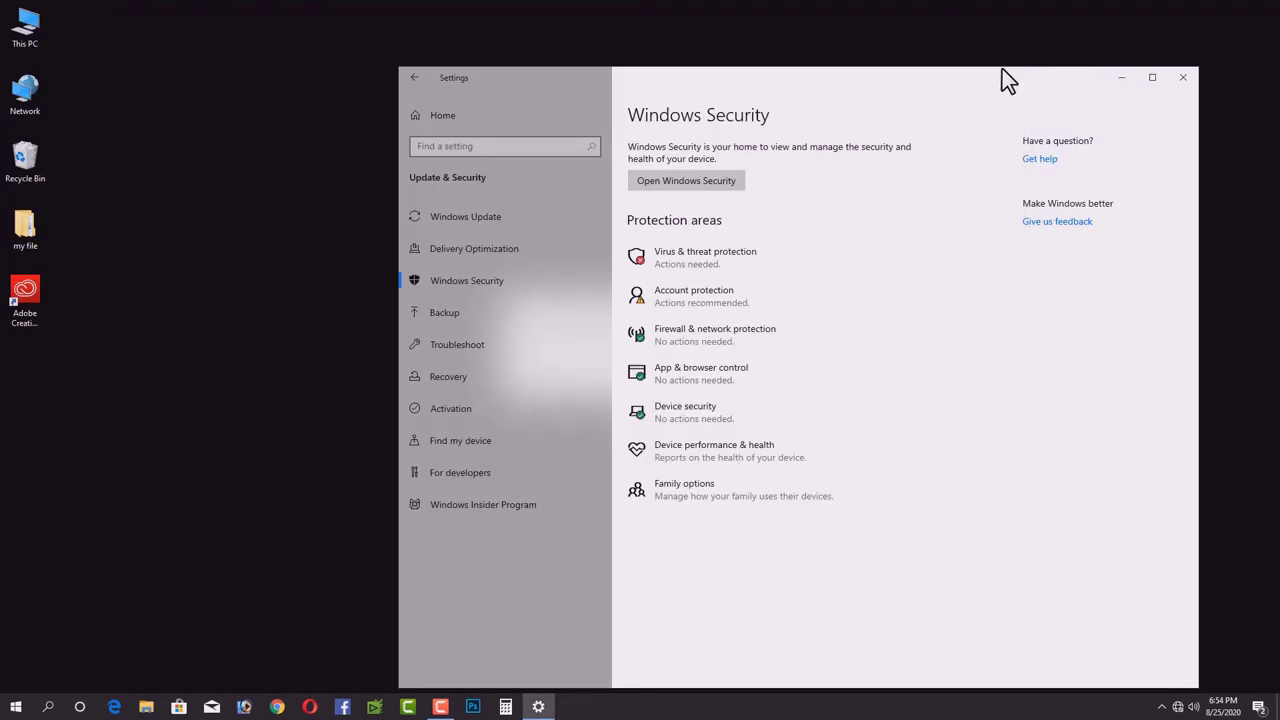
pyautogui.click(1183, 77)
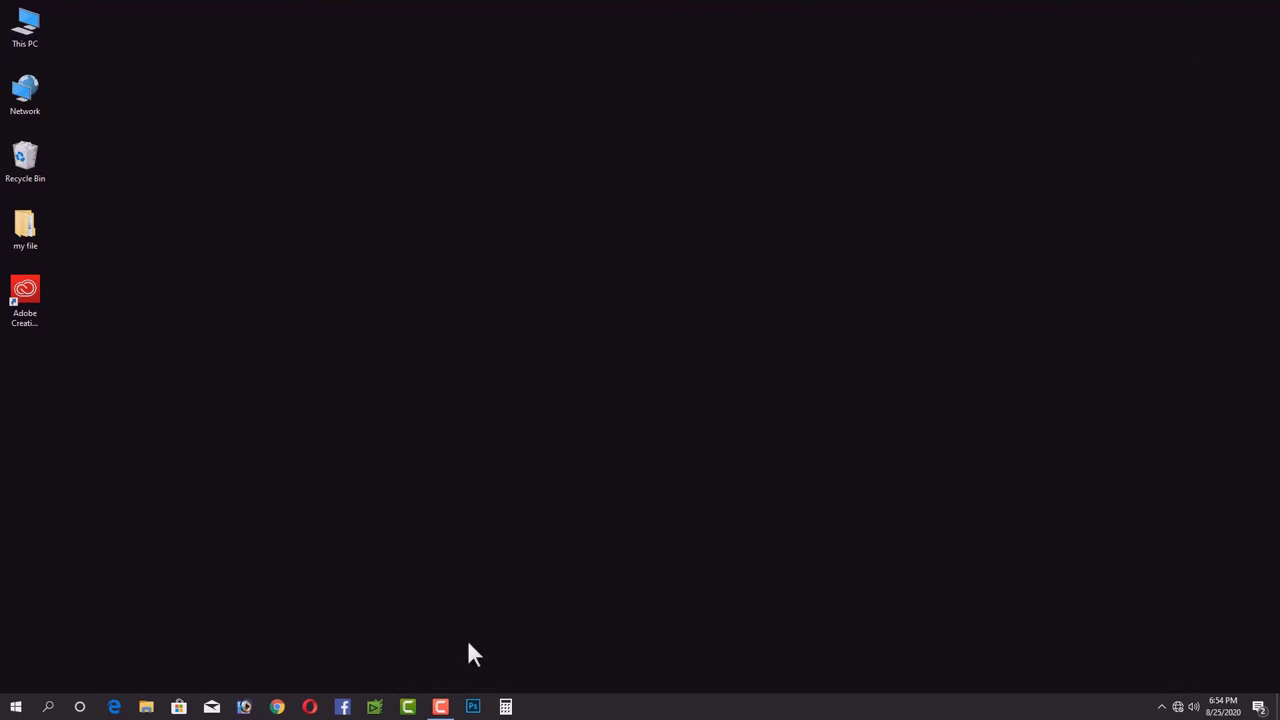
pyautogui.click(15, 706)
pyautogui.click(18, 680)
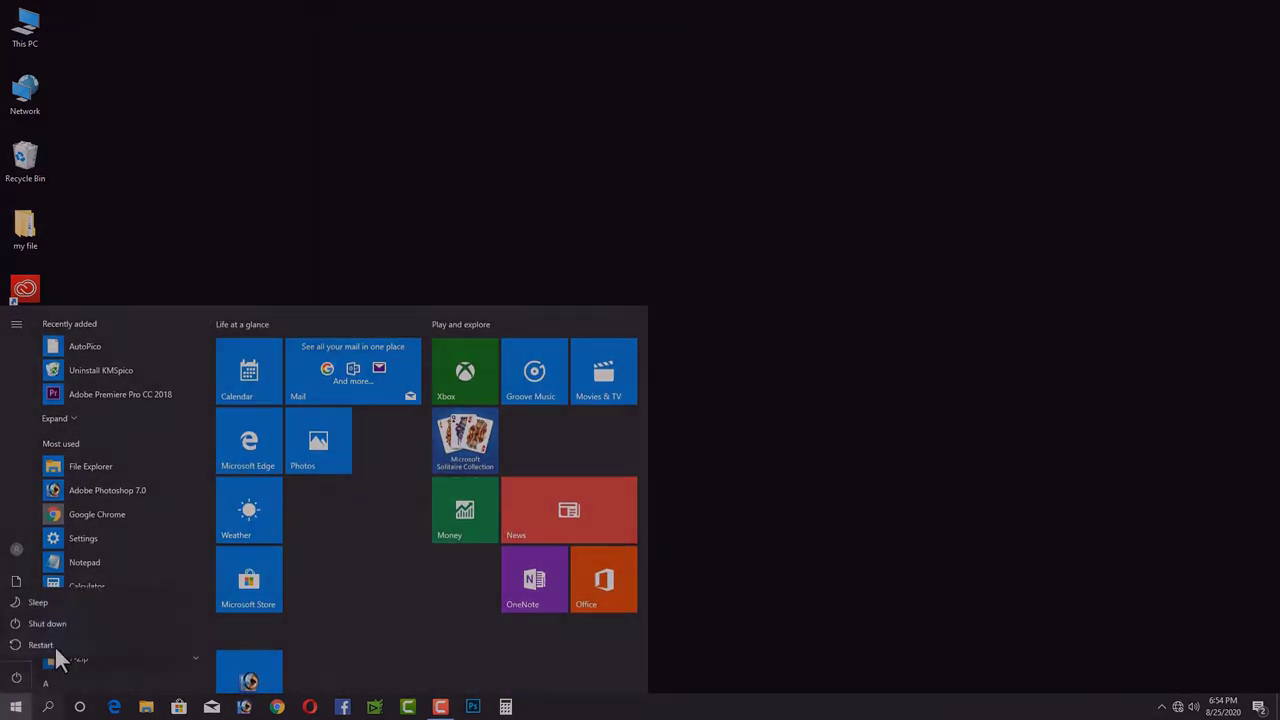
pyautogui.click(54, 645)
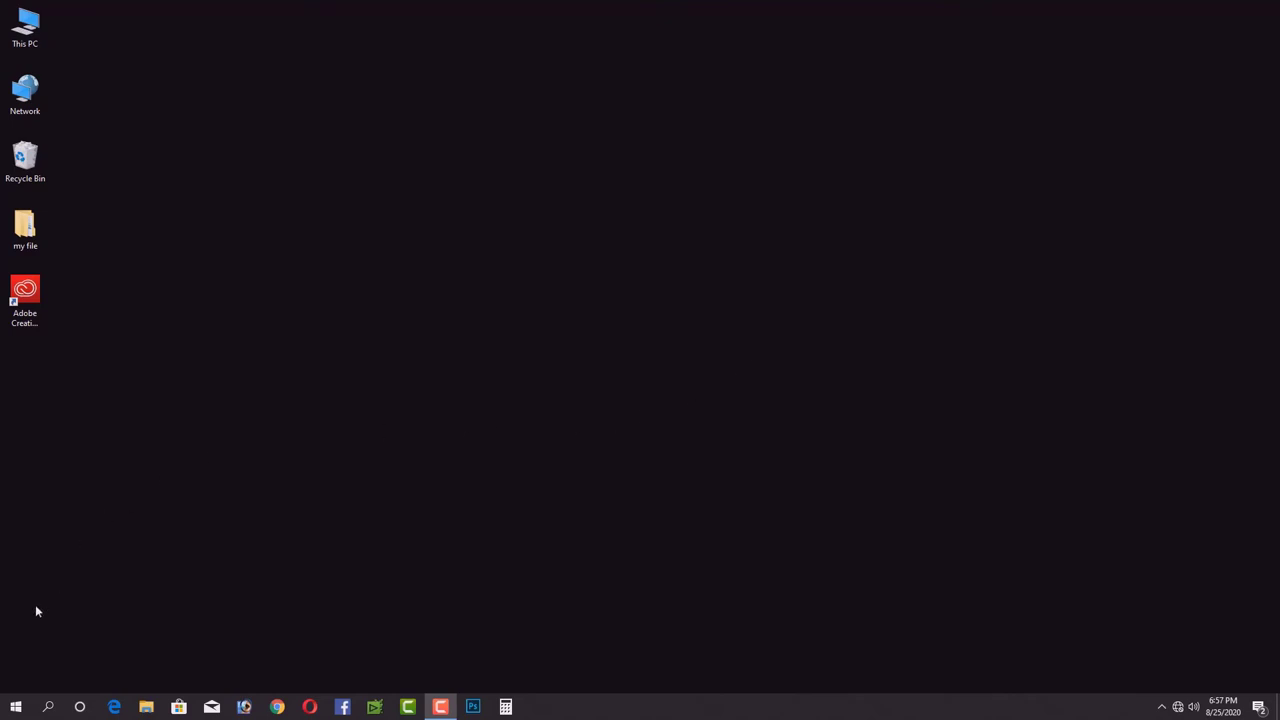
# Step: Open the Virus & threat protection settings in Windows Security through the Update & Security section of Windows Settings
pyautogui.click(12, 705)
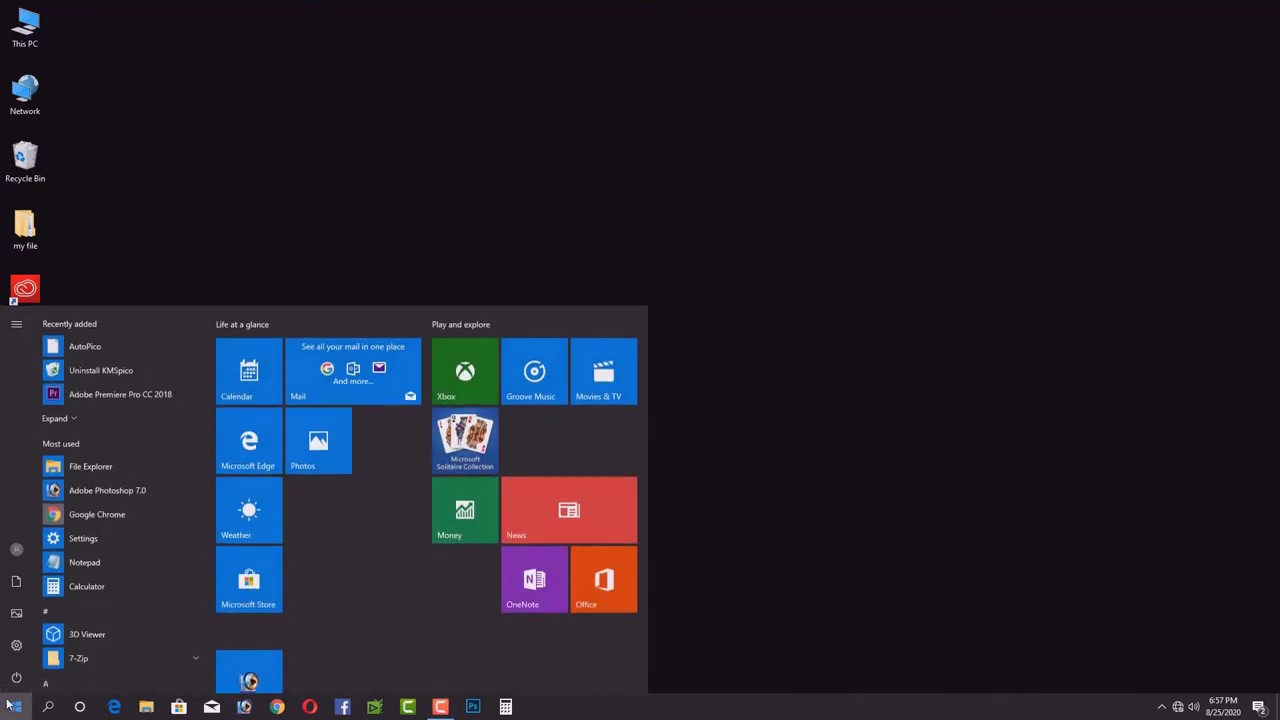
pyautogui.click(16, 646)
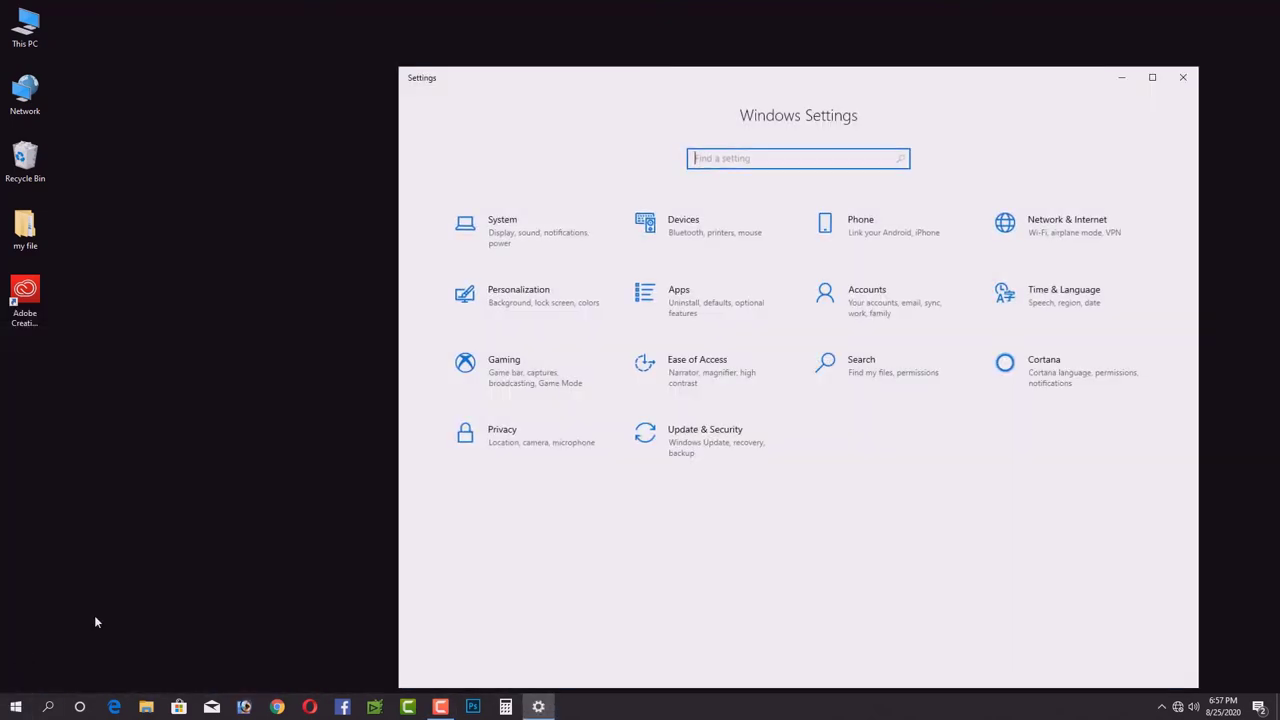
pyautogui.click(741, 441)
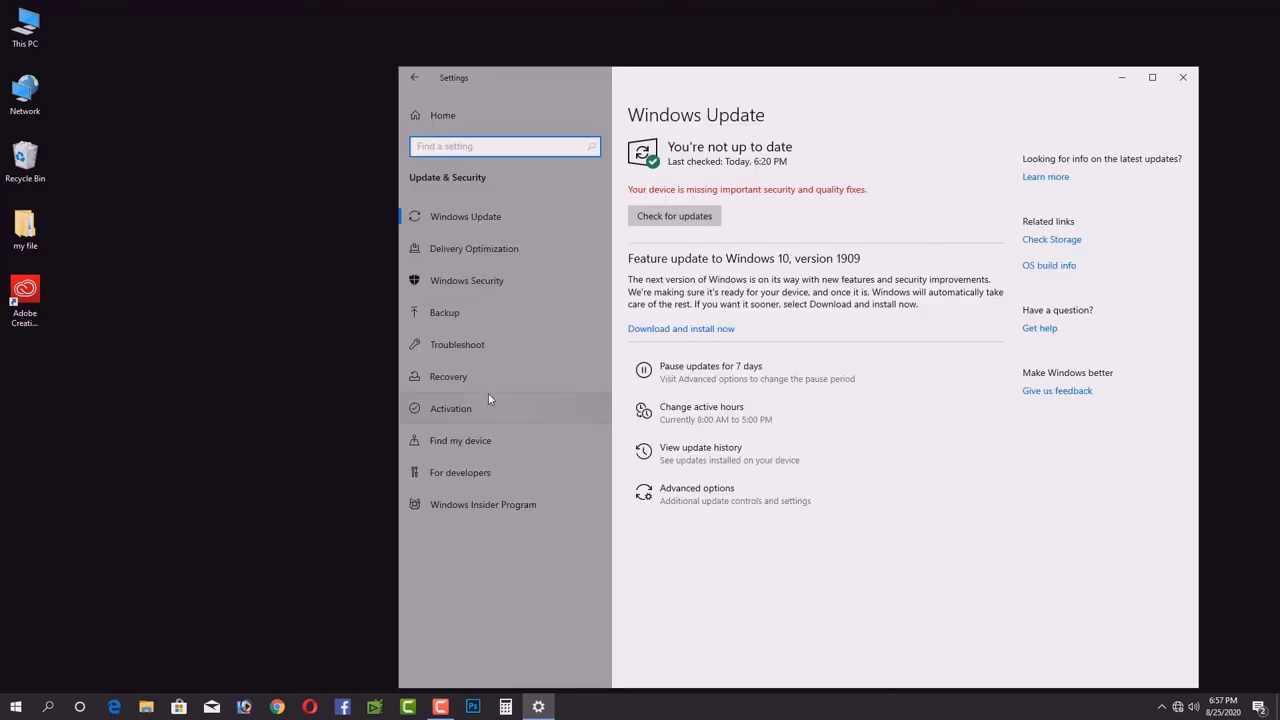
pyautogui.click(484, 285)
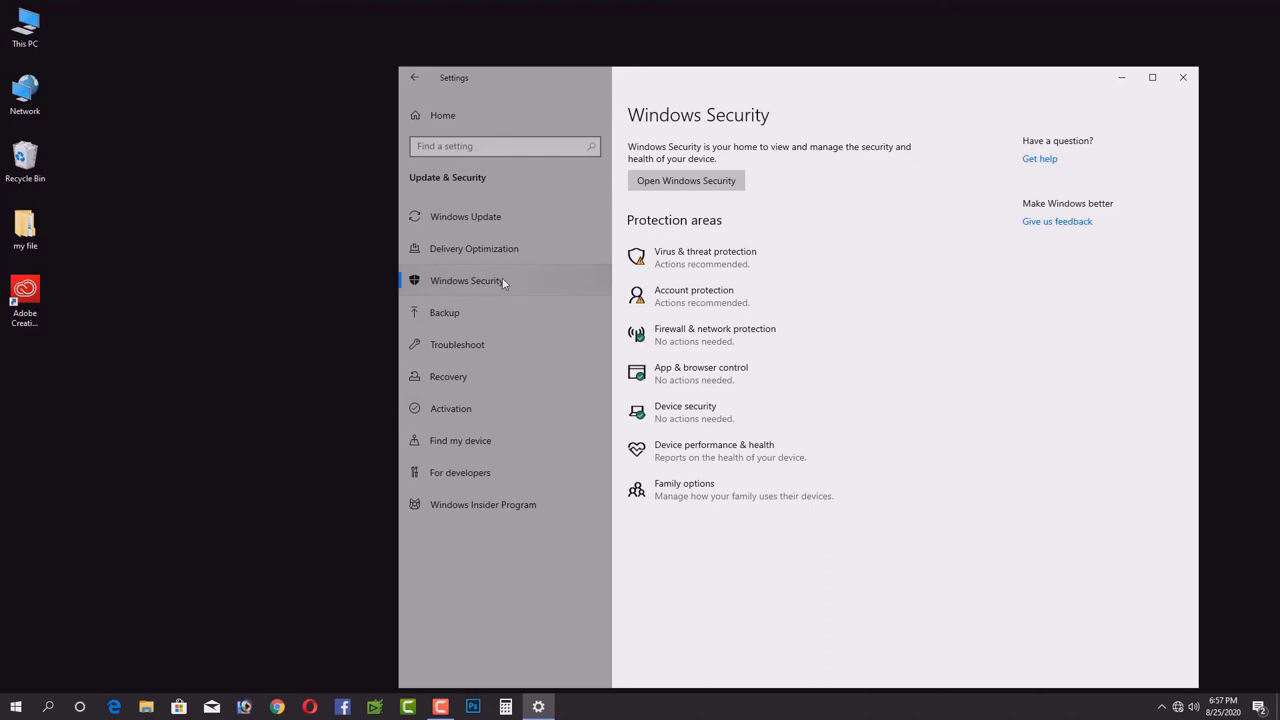
pyautogui.click(673, 272)
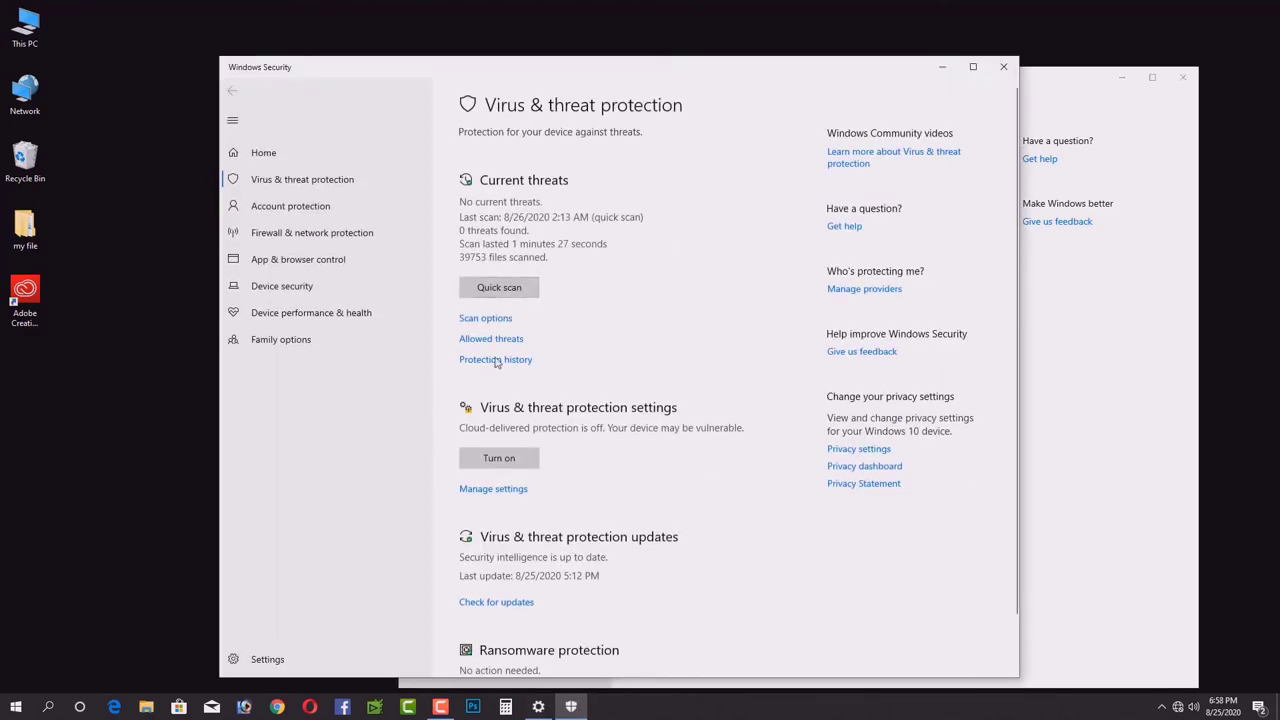
pyautogui.click(491, 492)
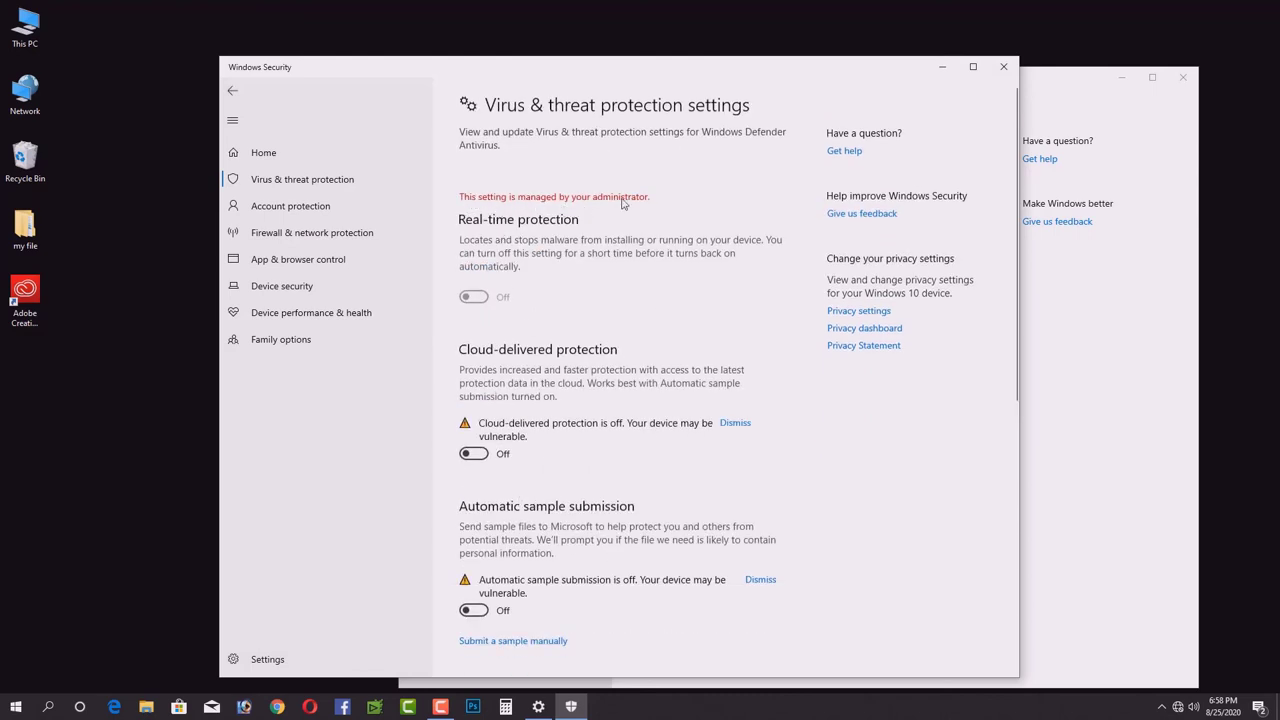
# Step: Check the state of the protection options in the Virus & threat protection settings, and close both Windows Security and Settings
pyautogui.scroll(-5, 546, 383)
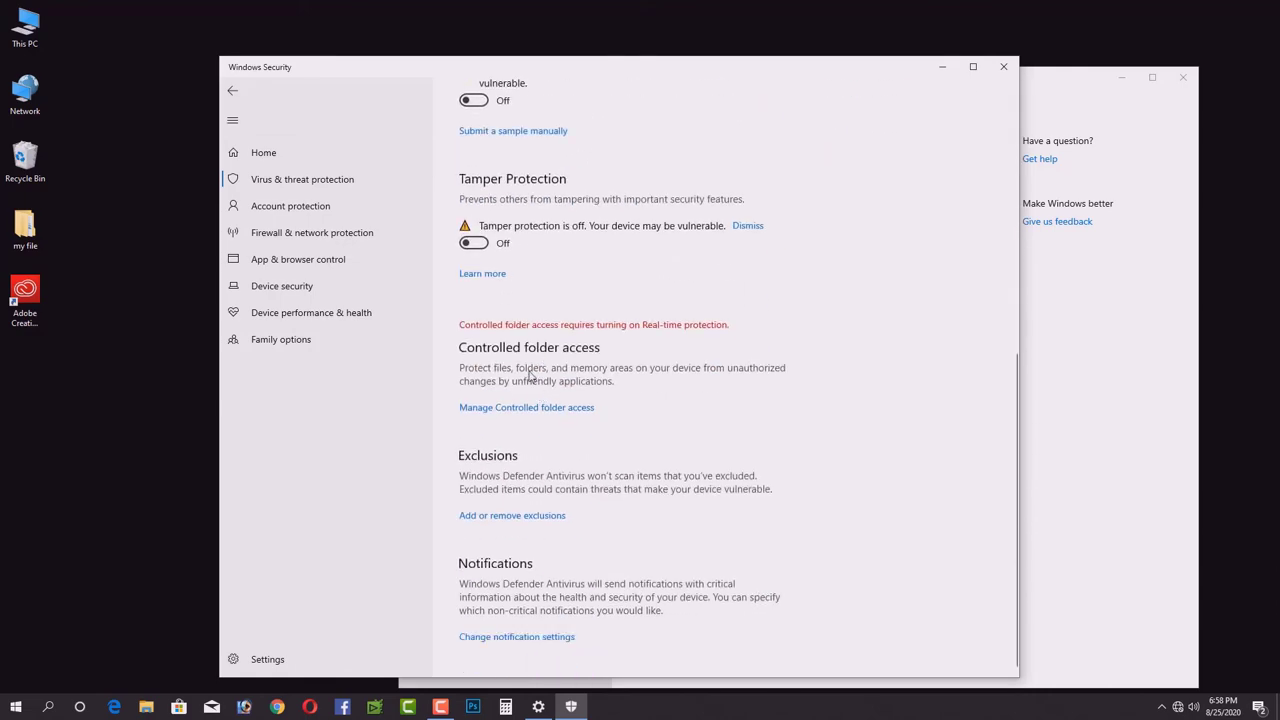
pyautogui.scroll(6, 530, 378)
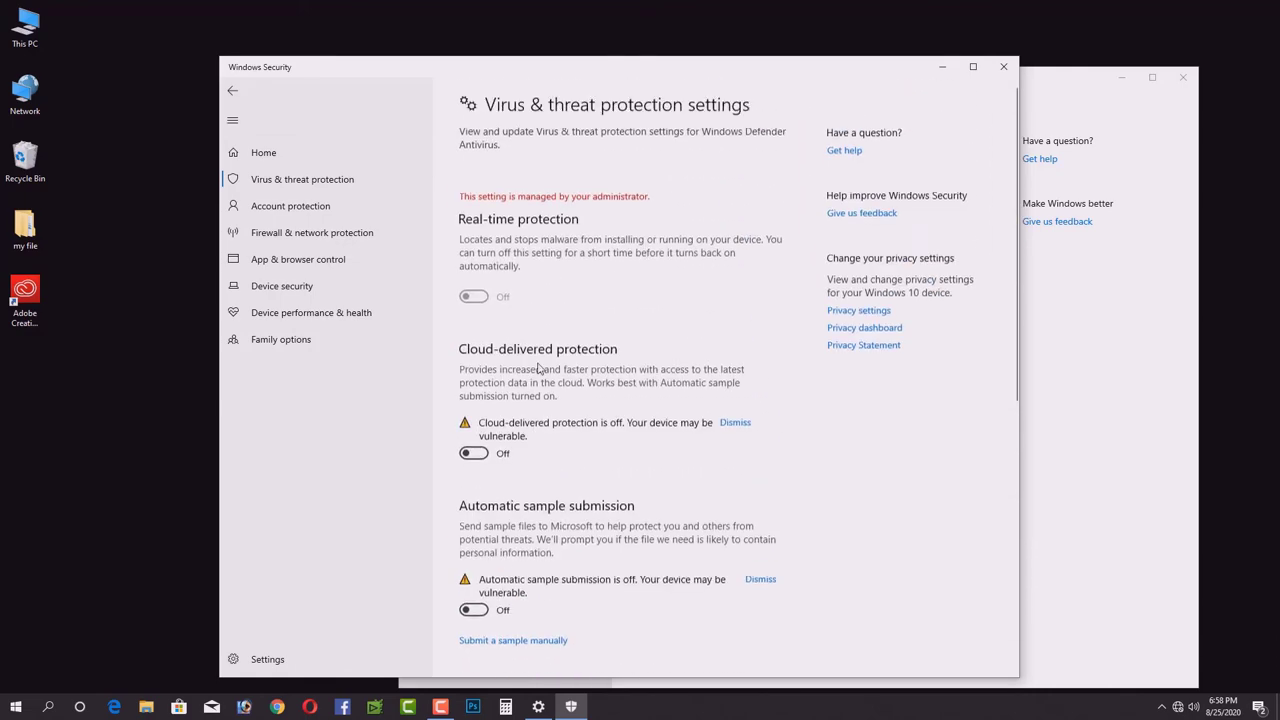
pyautogui.click(1003, 66)
pyautogui.click(1180, 77)
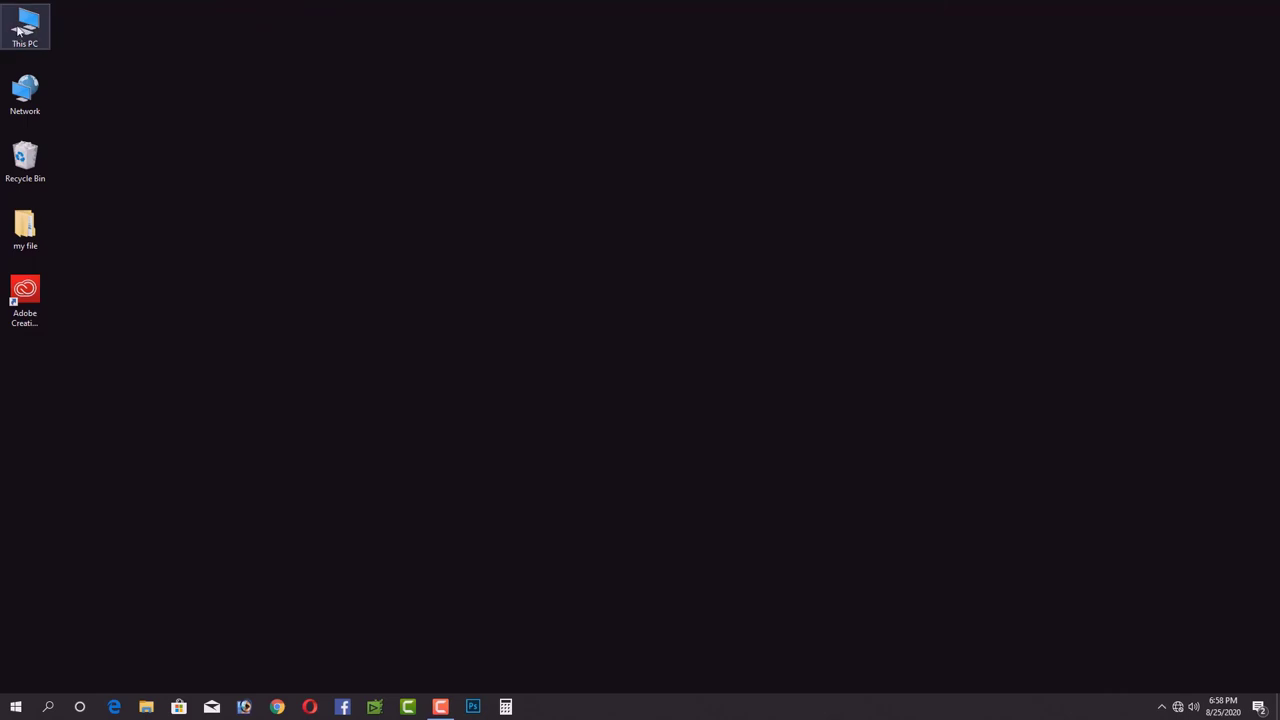
# Step: Browse to the crack folder inside Adobe.Premiere.Pro.CC.2018.12.1.2.69.x64, under SOFTWARE > video editing software on Local Disk (D:)
pyautogui.doubleClick(45, 233)
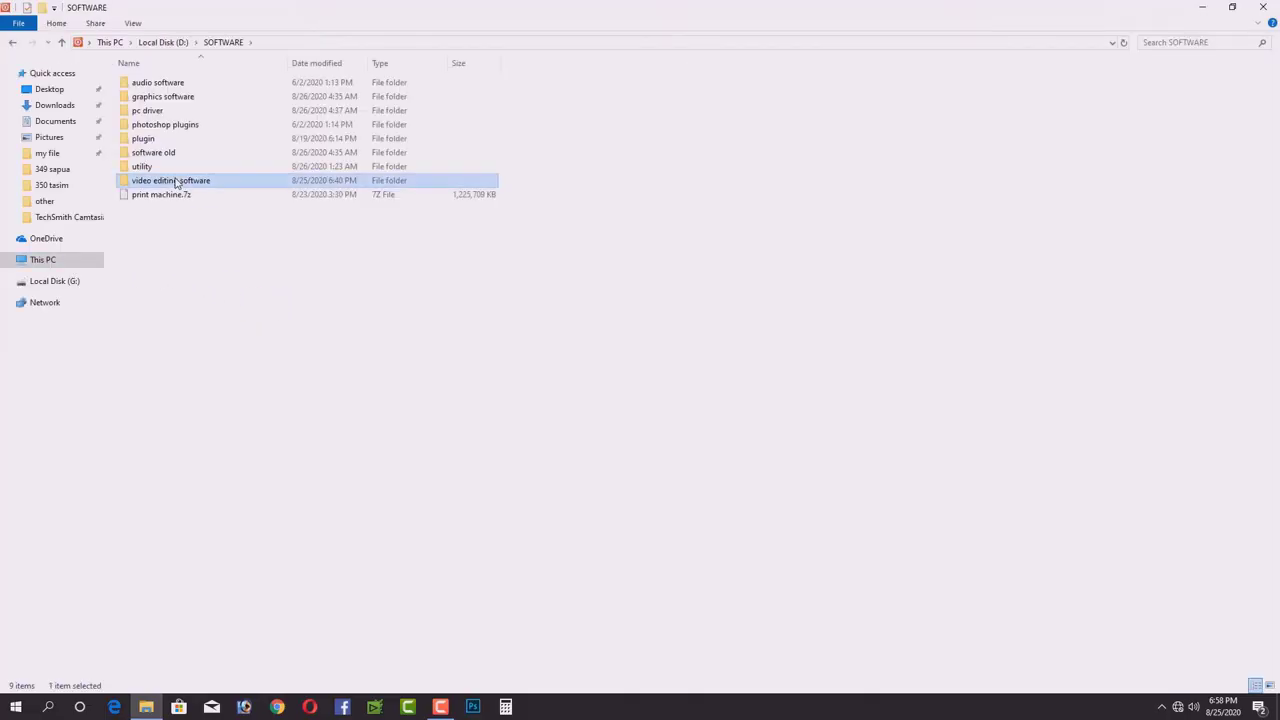
pyautogui.doubleClick(168, 84)
pyautogui.doubleClick(168, 84)
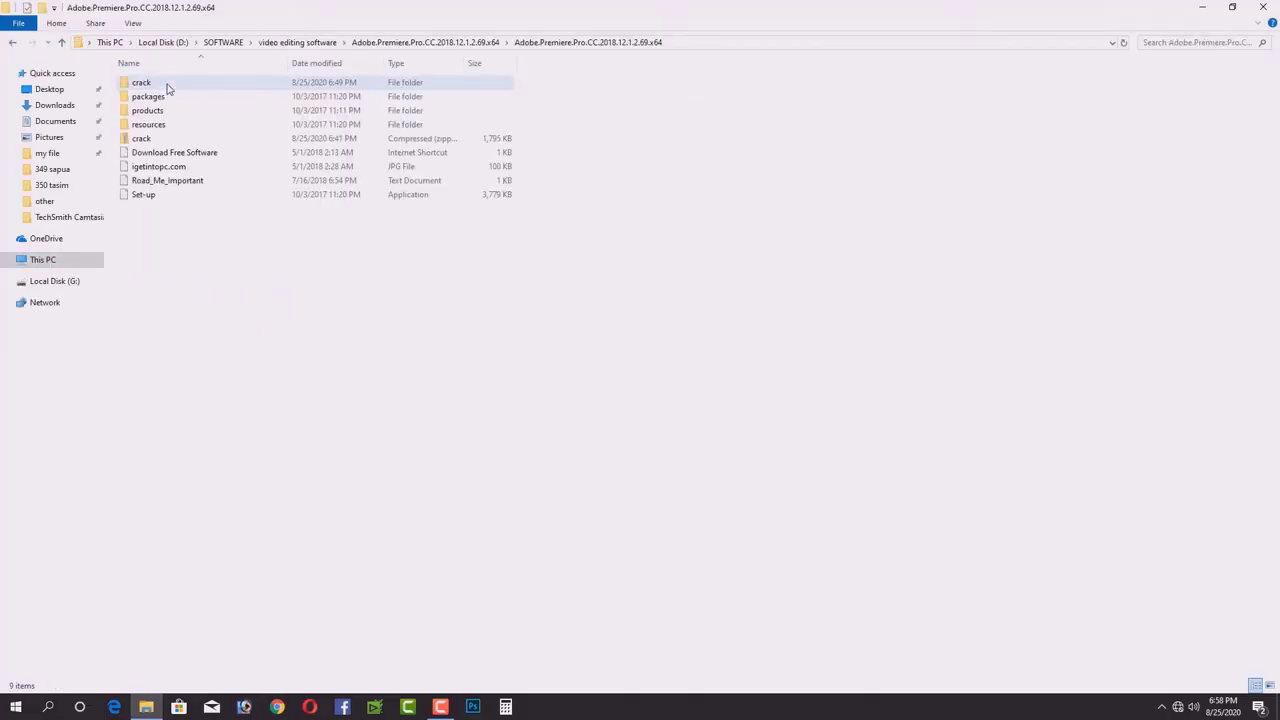
pyautogui.doubleClick(165, 84)
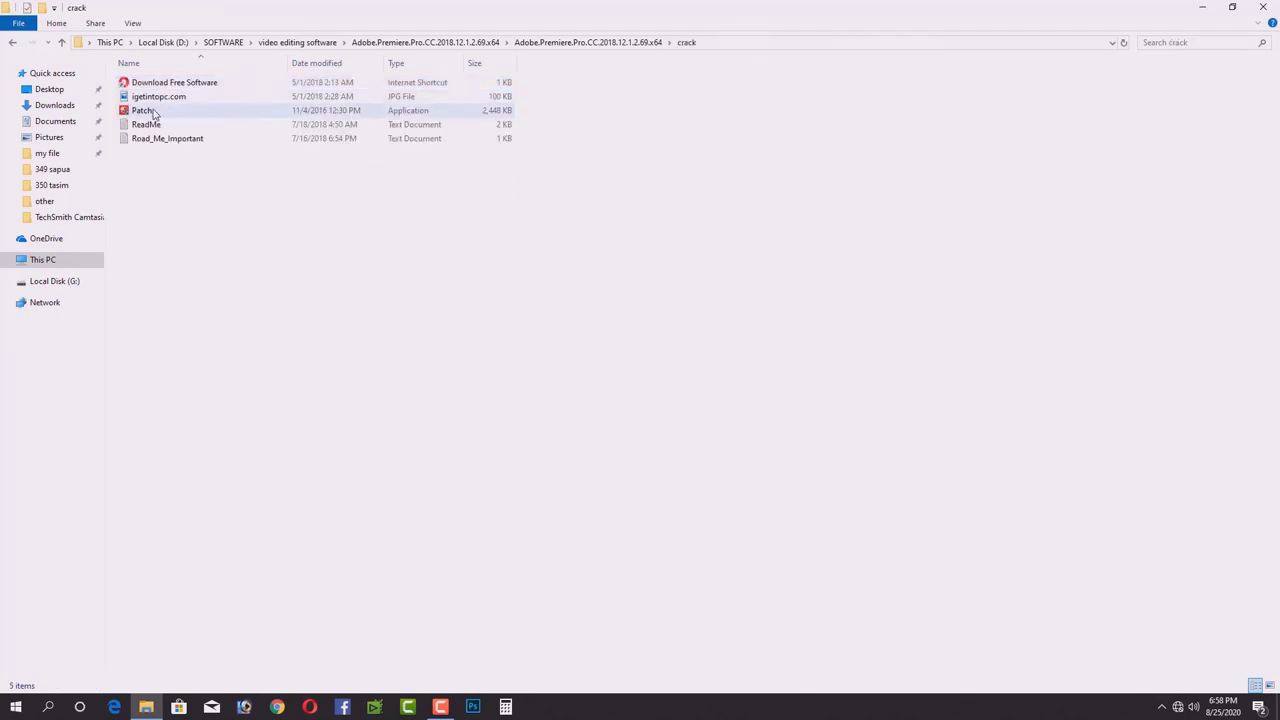
# Step: Launch the Patch application from the crack folder and move its window clear of the file list
pyautogui.doubleClick(167, 112)
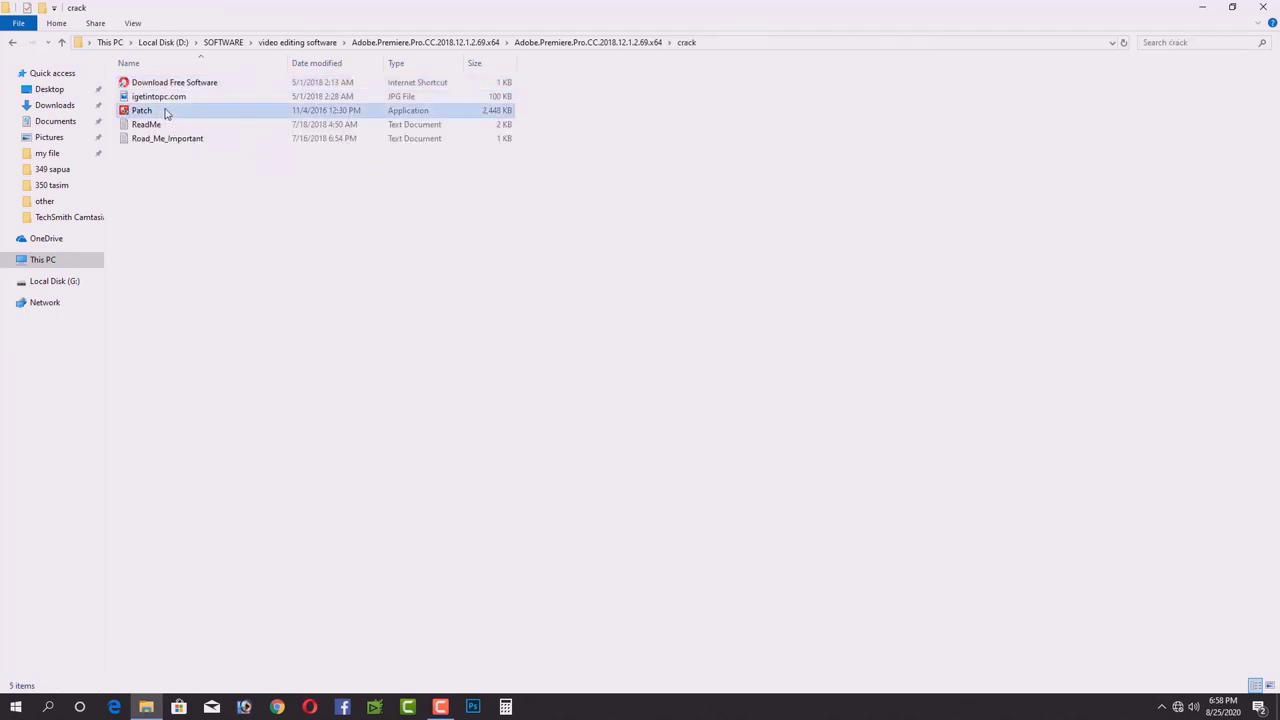
pyautogui.click(229, 124)
pyautogui.click(603, 248)
pyautogui.moveTo(603, 246); pyautogui.dragTo(330, 194)
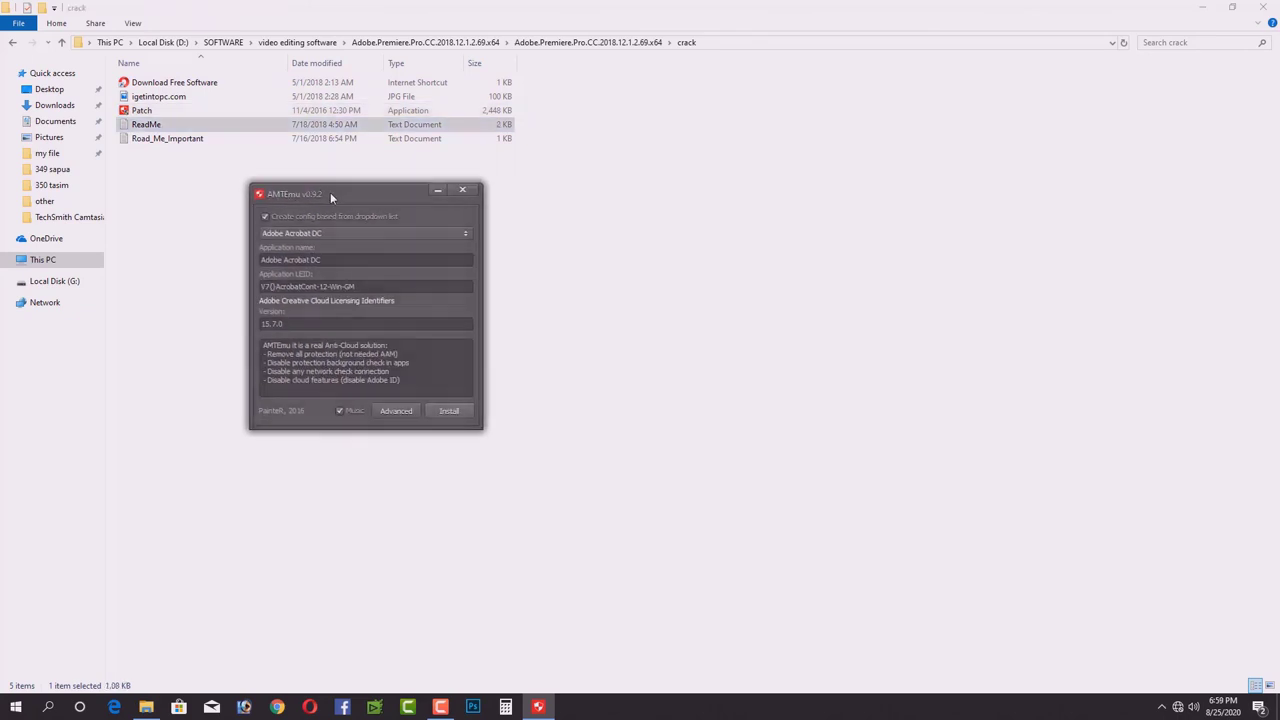
# Step: Choose Adobe Premiere Pro CC 2017 as the application profile in AMTEmu
pyautogui.click(336, 233)
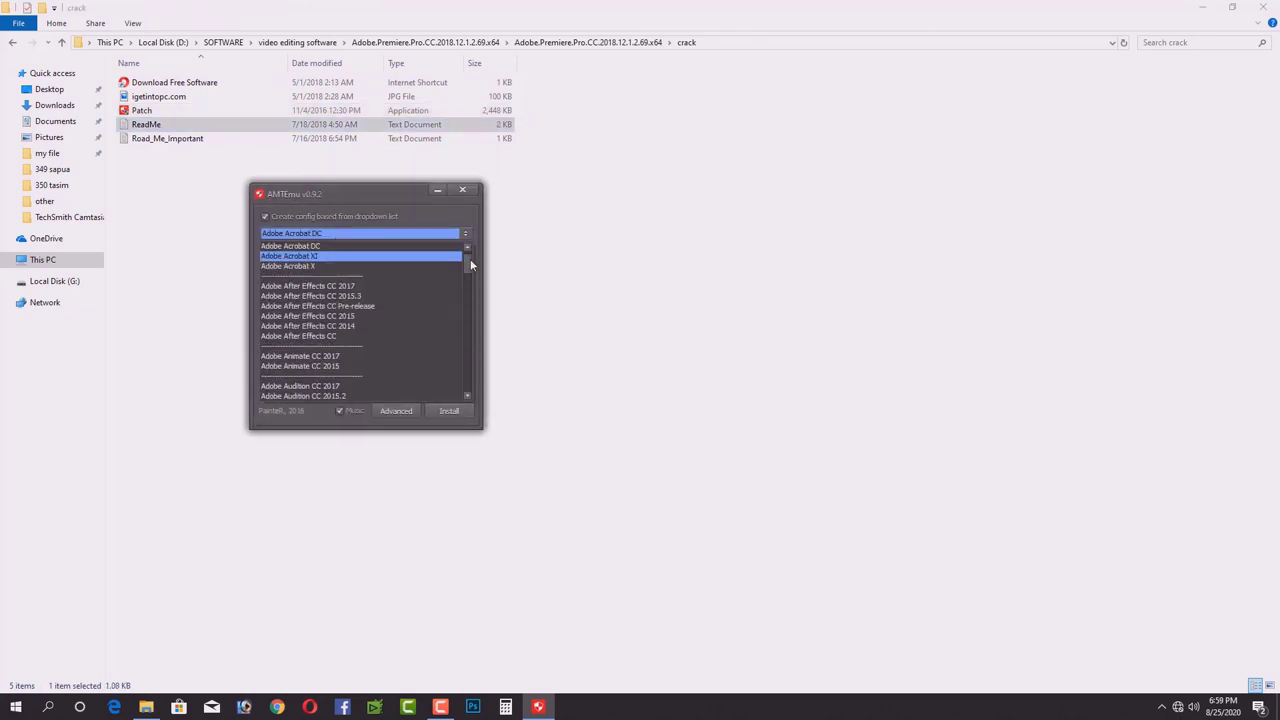
pyautogui.moveTo(470, 258); pyautogui.dragTo(466, 377)
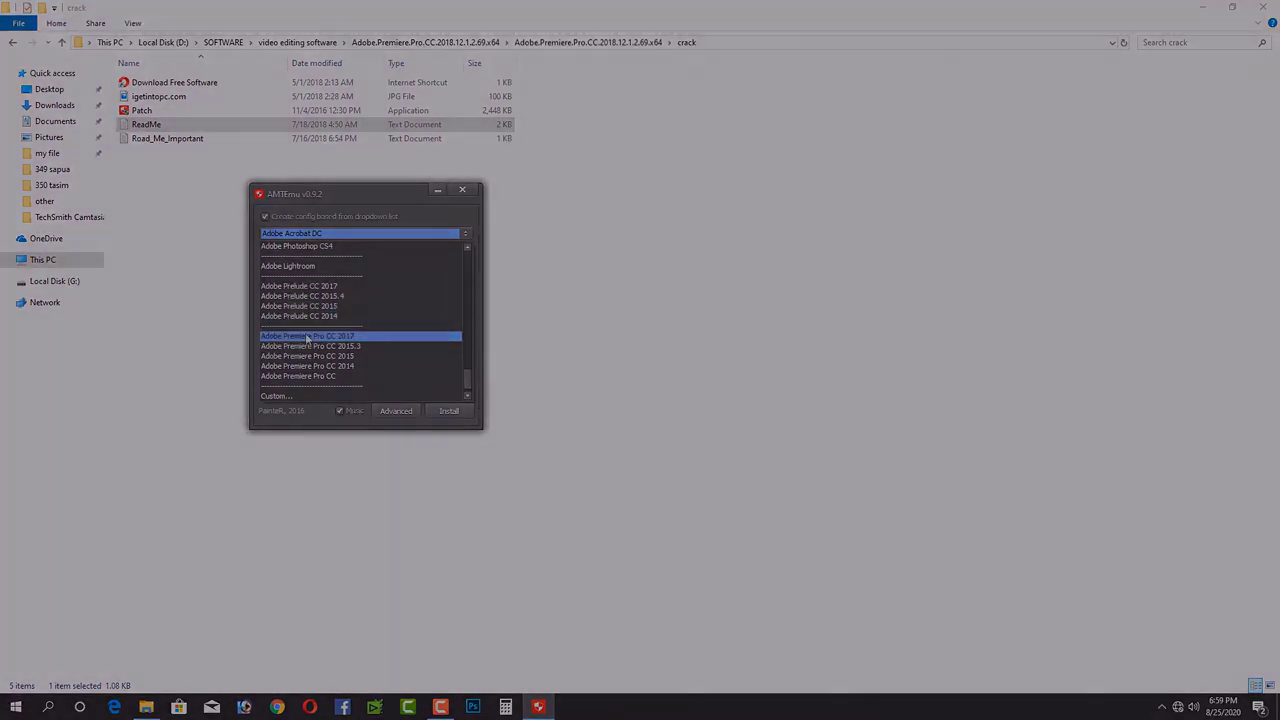
pyautogui.click(307, 336)
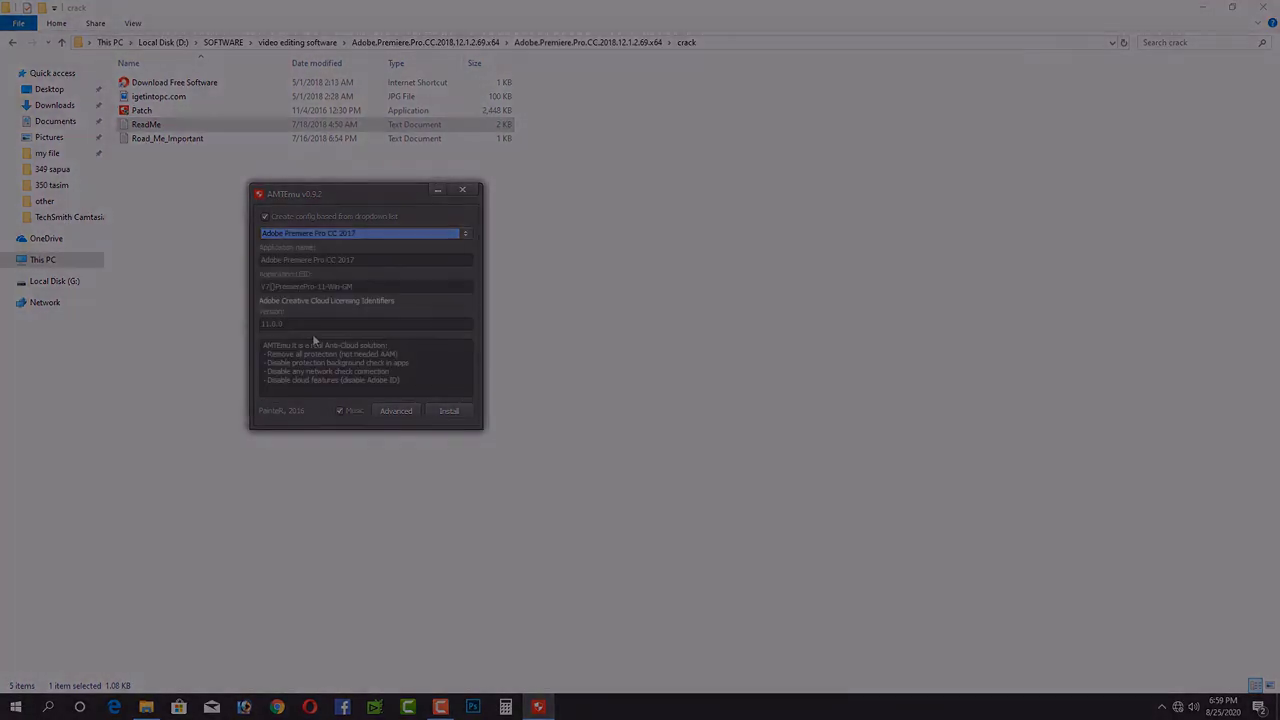